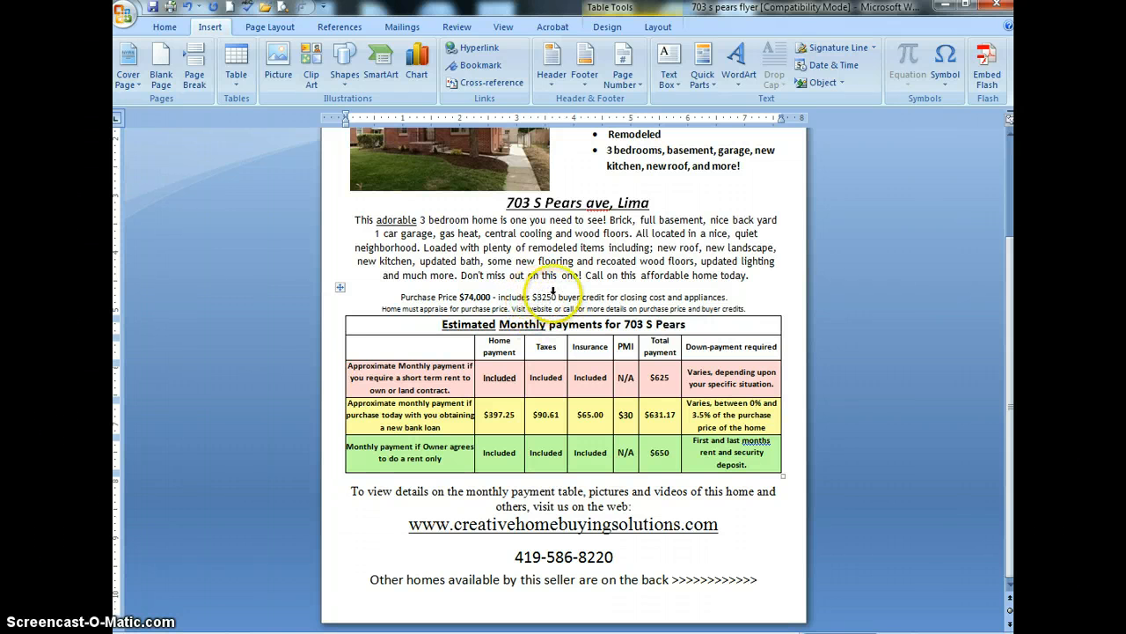
Remove "and appliances" from the buyer credit wording in the flyer's purchase price line
left_click(538, 298)
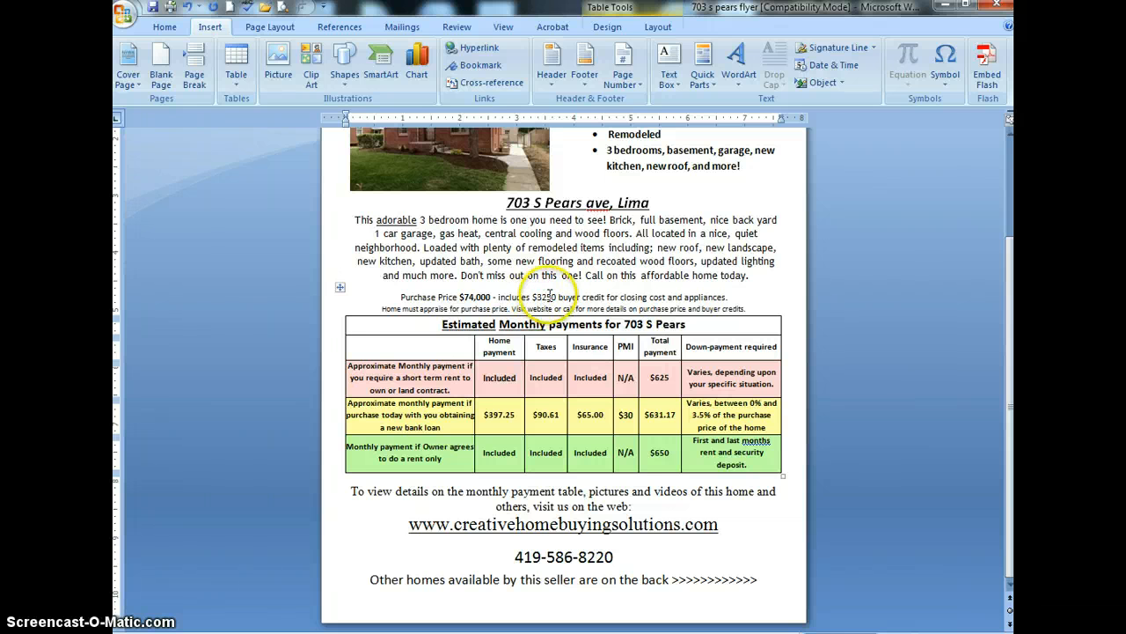
left_click(680, 298)
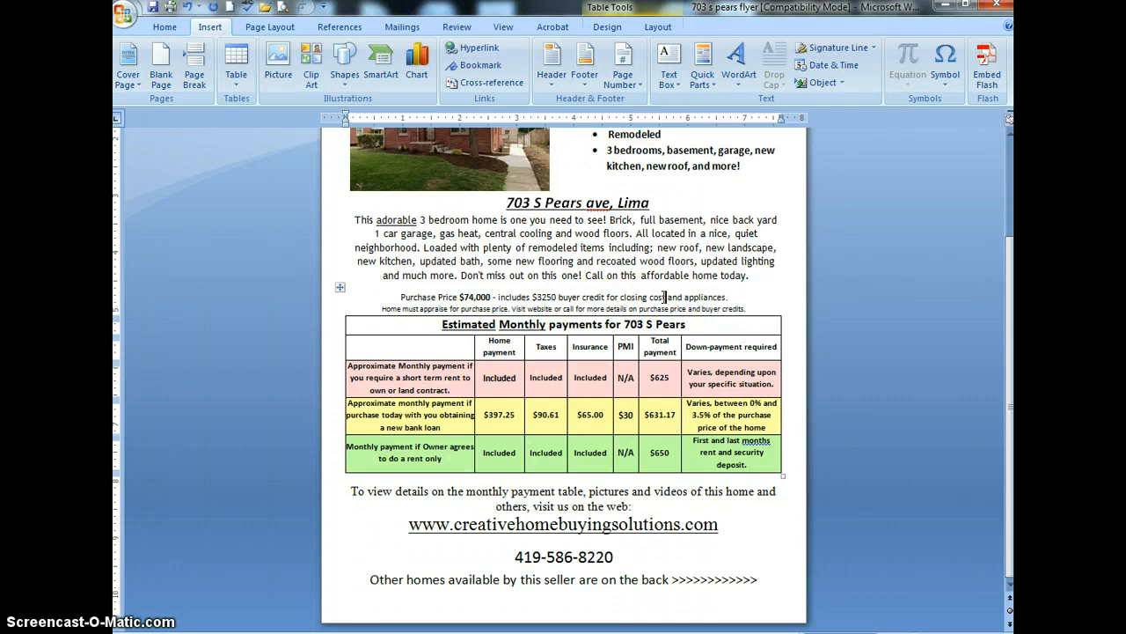
key("Delete")
key("Delete")
key("Delete")
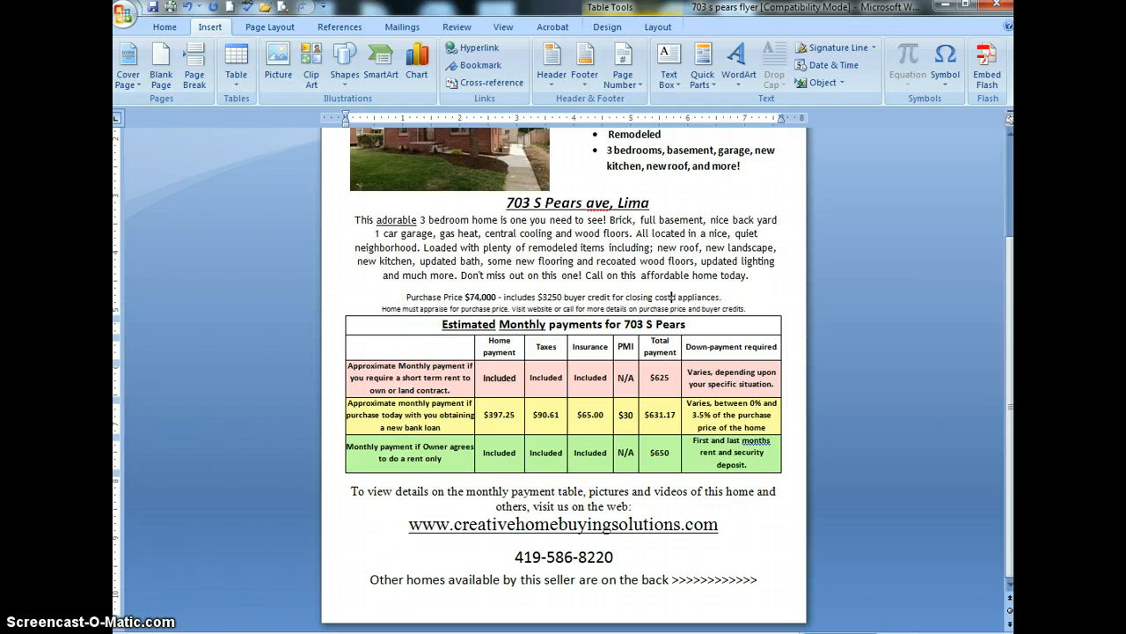
key("Delete")
key("Delete")
key("Delete")
key("Delete")
key("Delete")
key("Delete")
key("Delete")
key("Delete")
key("Delete")
key("Delete")
key("Delete")
key("Delete")
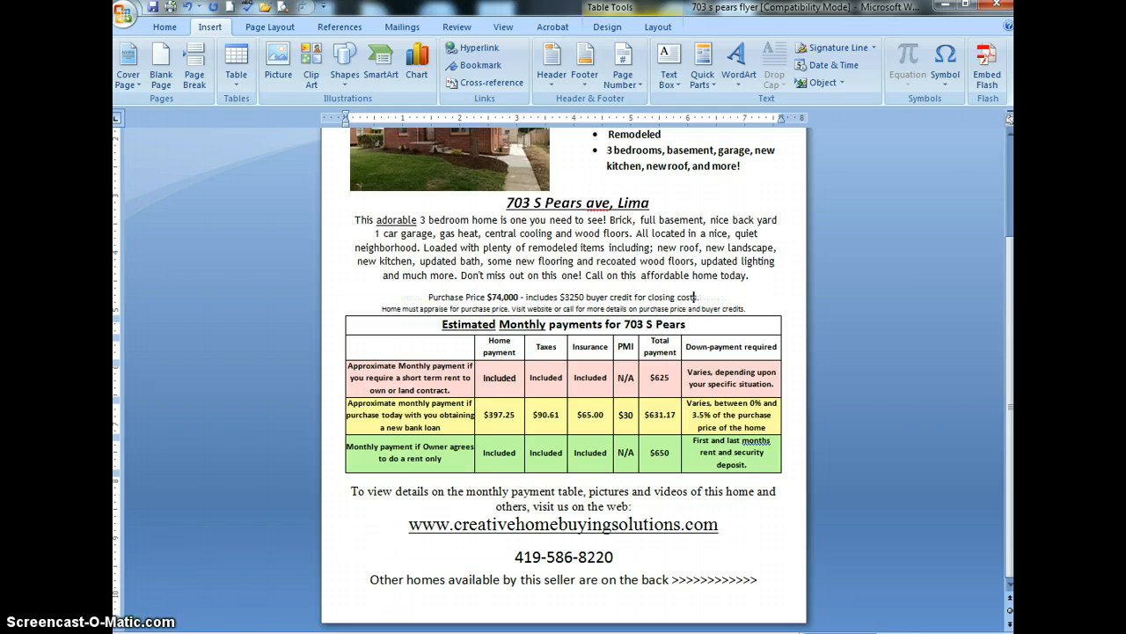
key("Delete")
key("Delete")
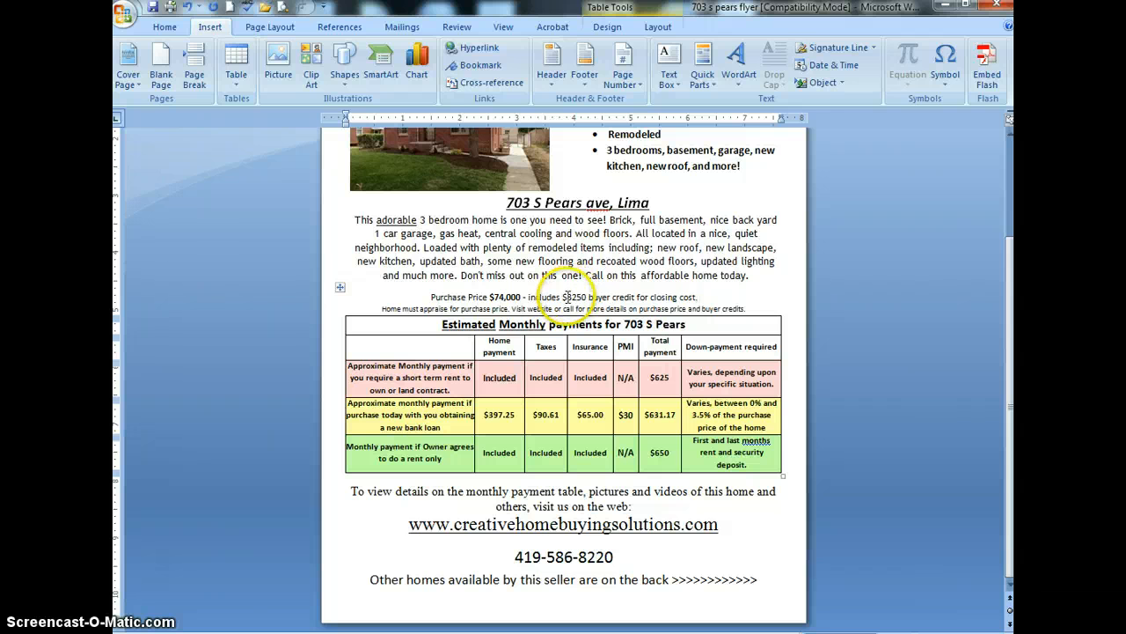
left_click(567, 297)
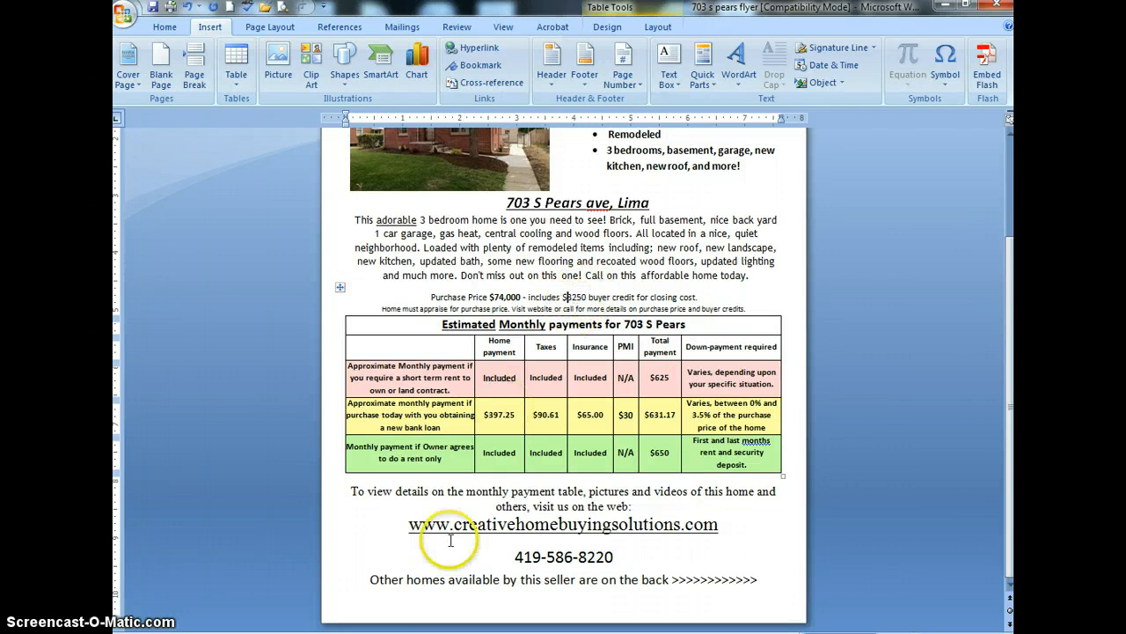
mouse_move(480, 633)
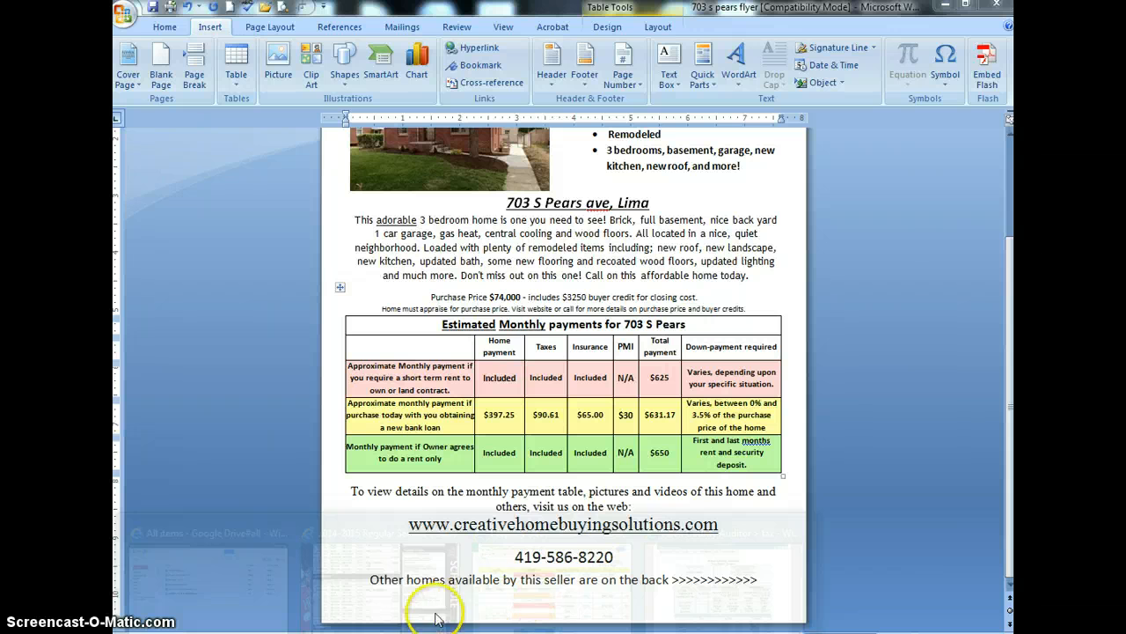
left_click(552, 572)
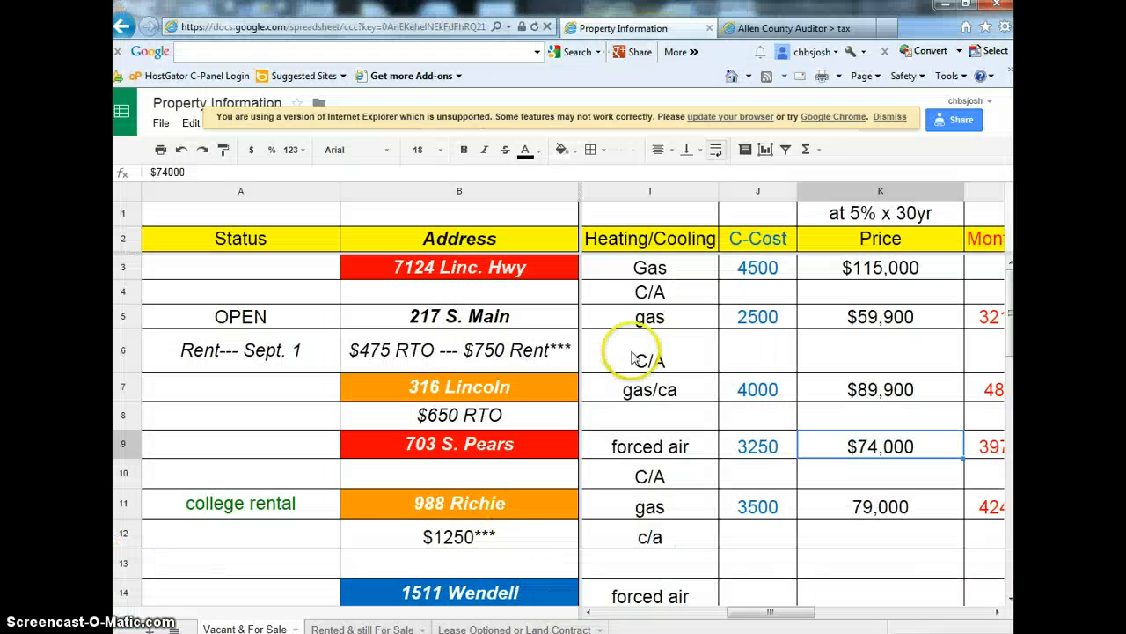
left_click(744, 452)
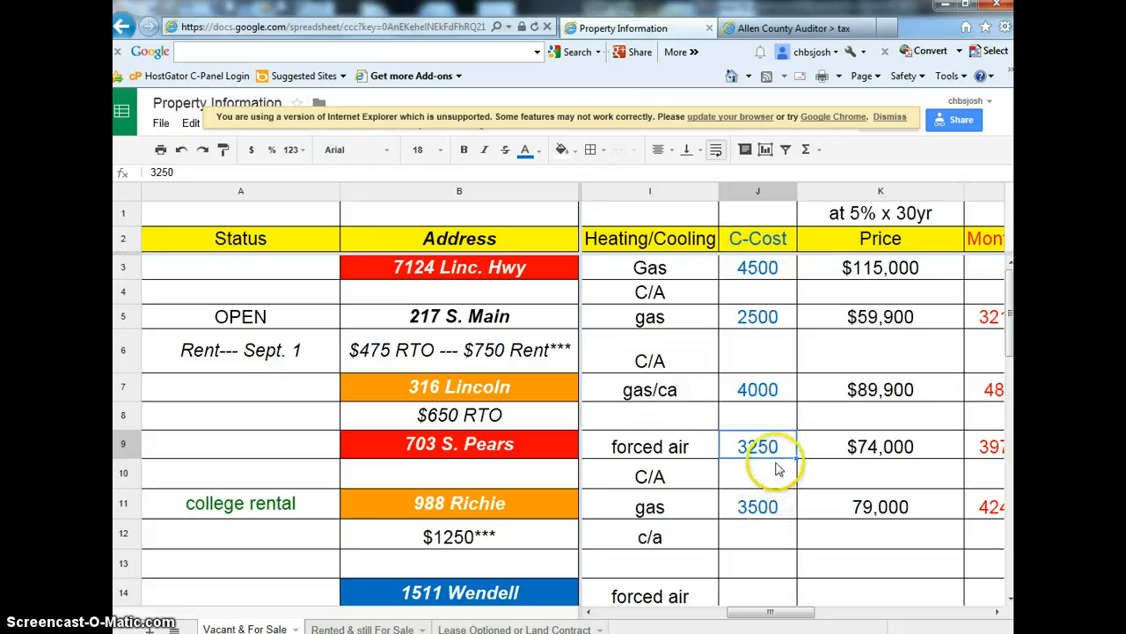
left_click(946, 9)
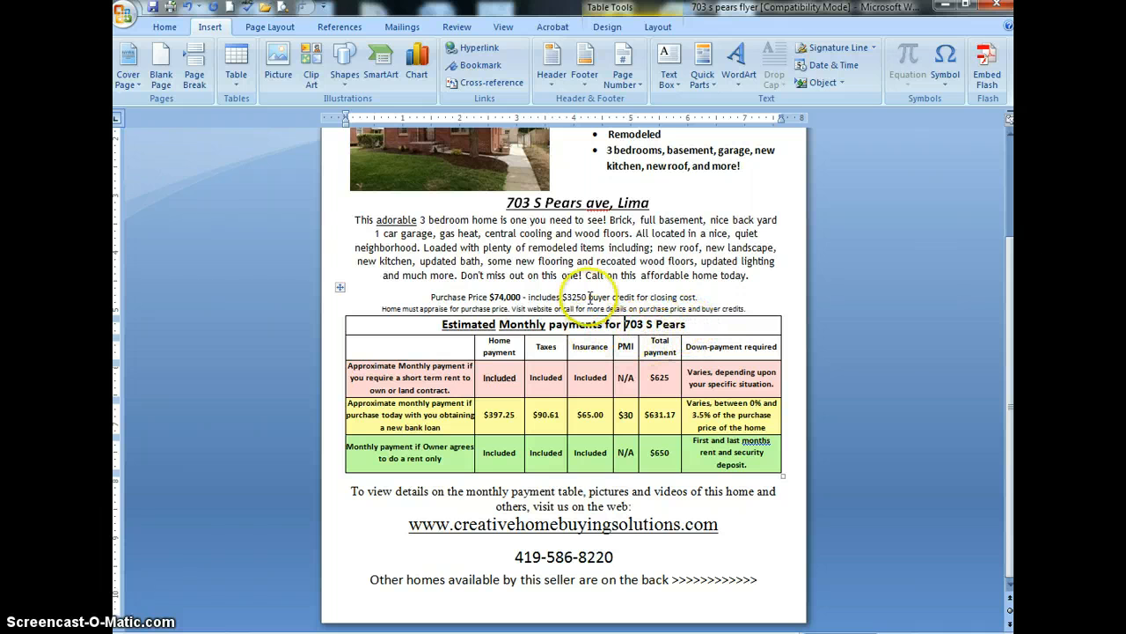
left_click(486, 414)
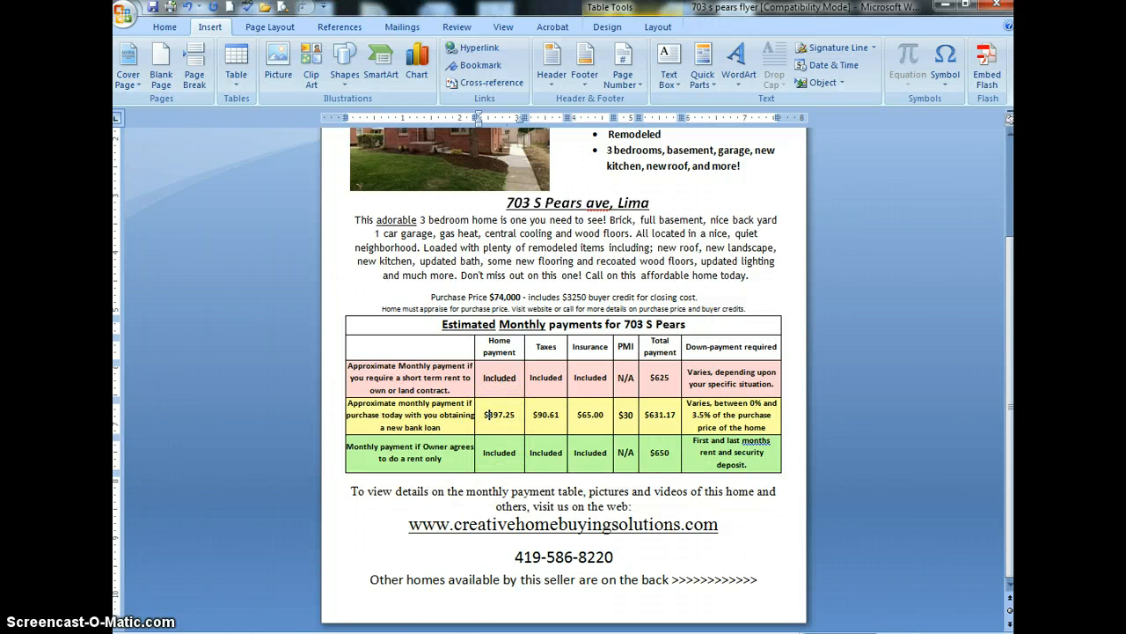
mouse_move(194, 633)
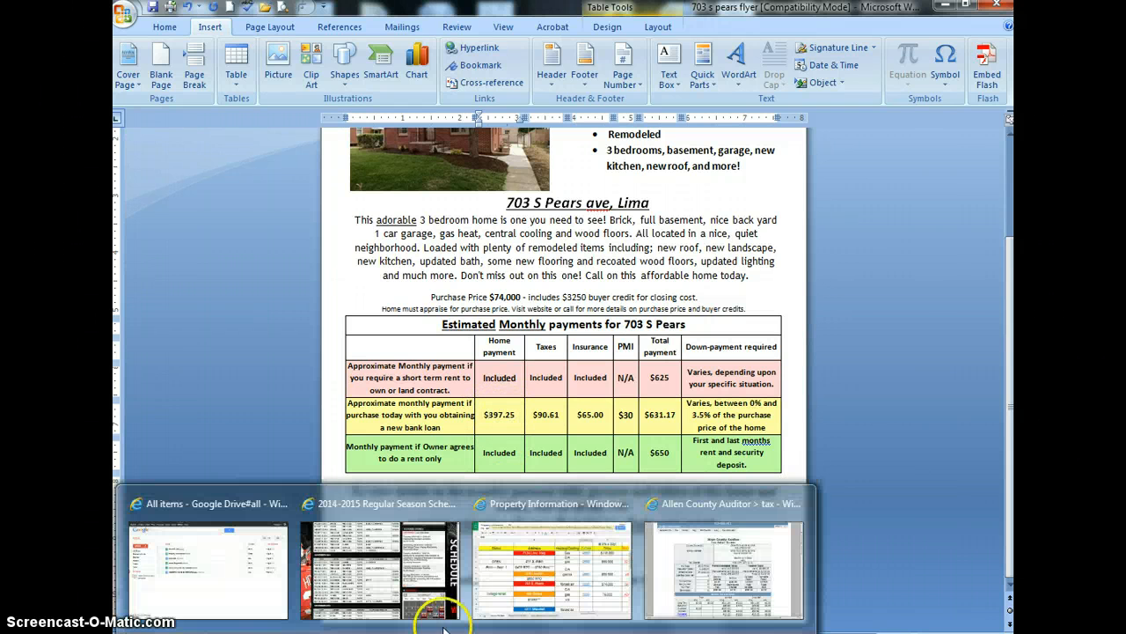
left_click(495, 598)
left_click(831, 447)
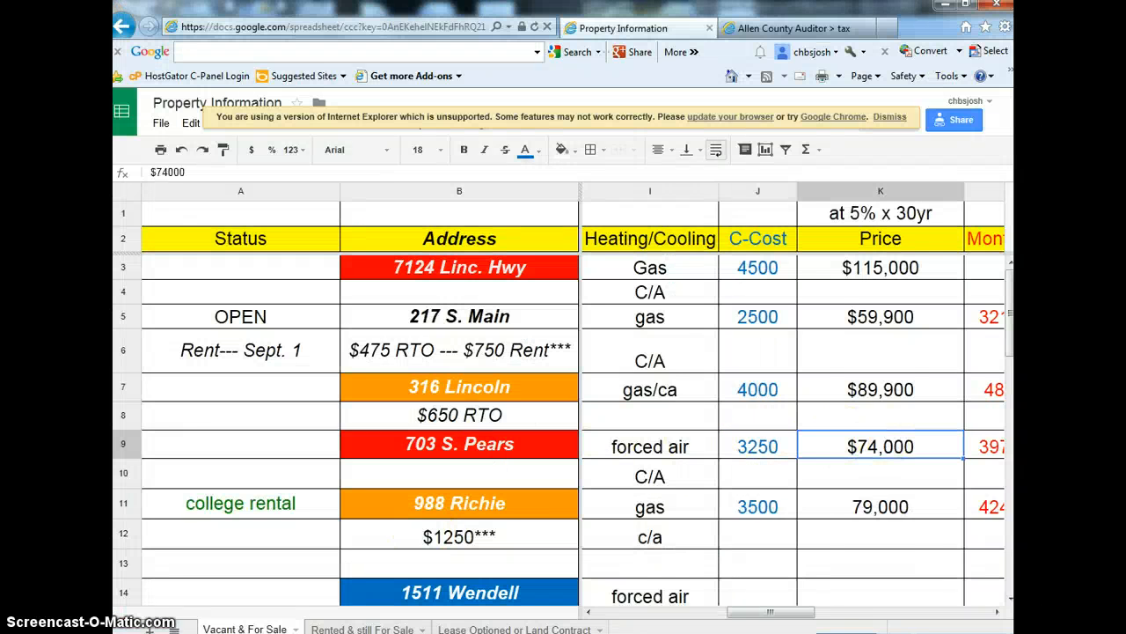
key("Right")
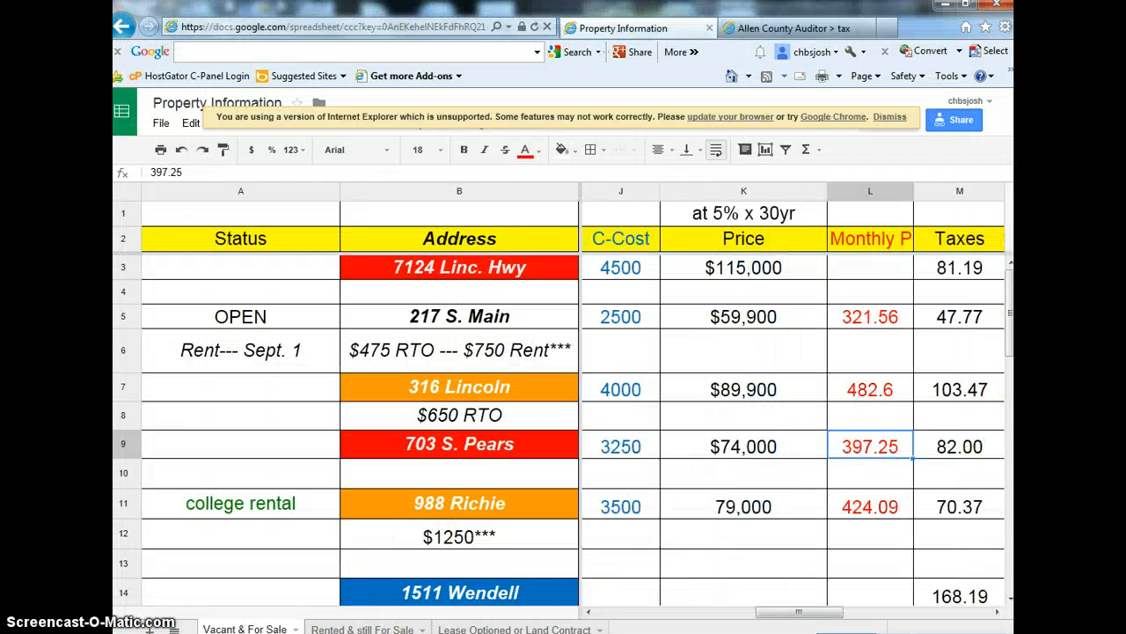
key("Right")
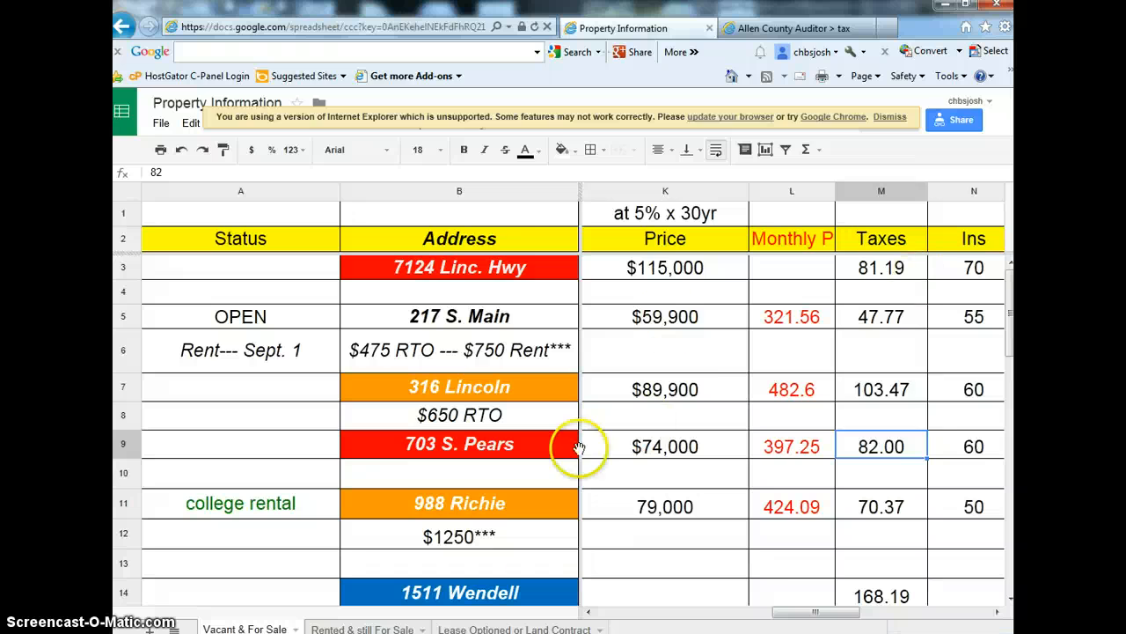
left_click(436, 632)
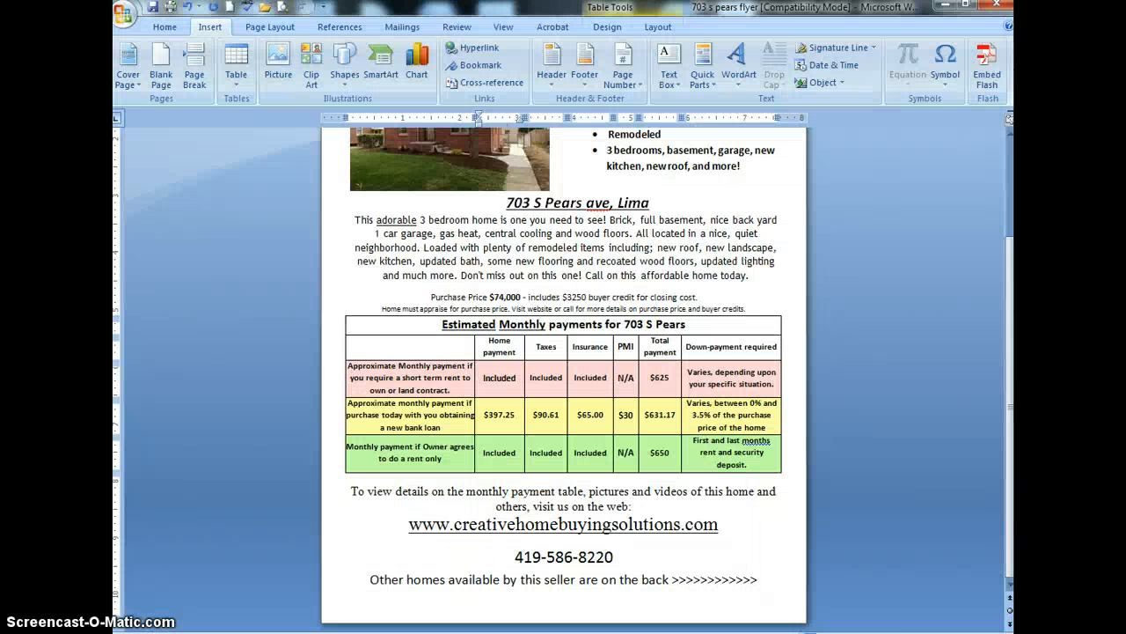
left_click(412, 632)
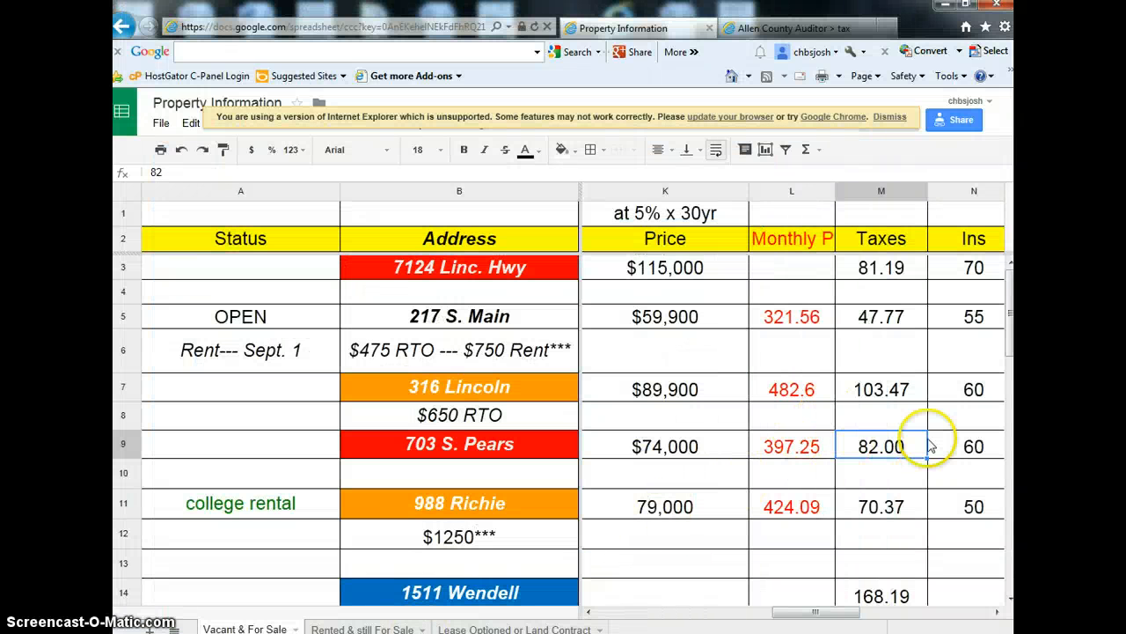
key("Right")
key("Right")
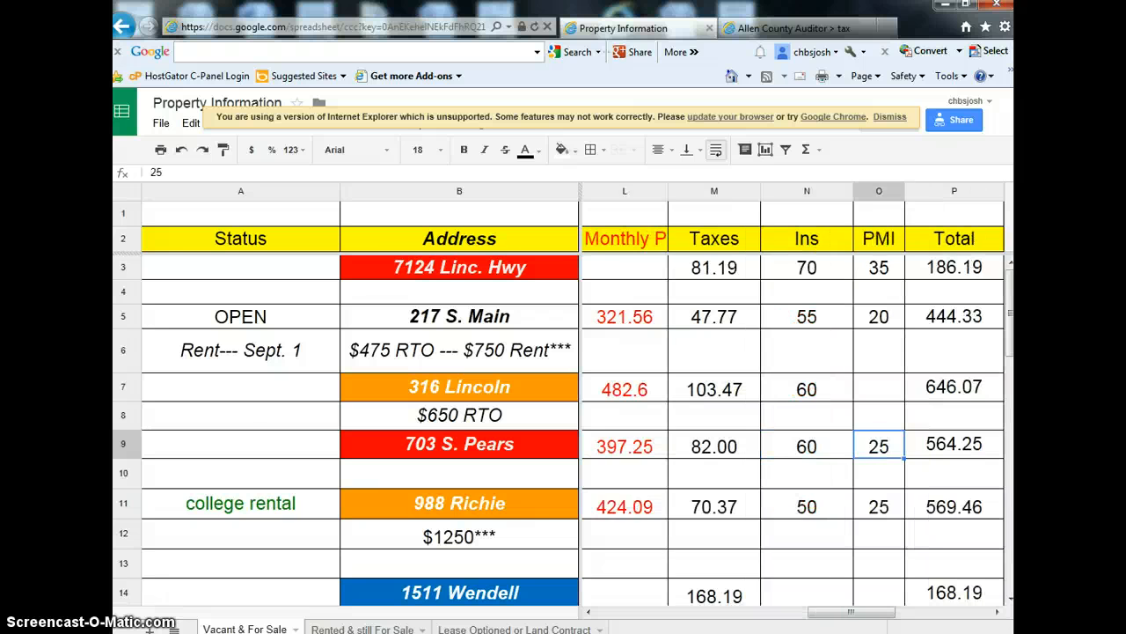
left_click(413, 631)
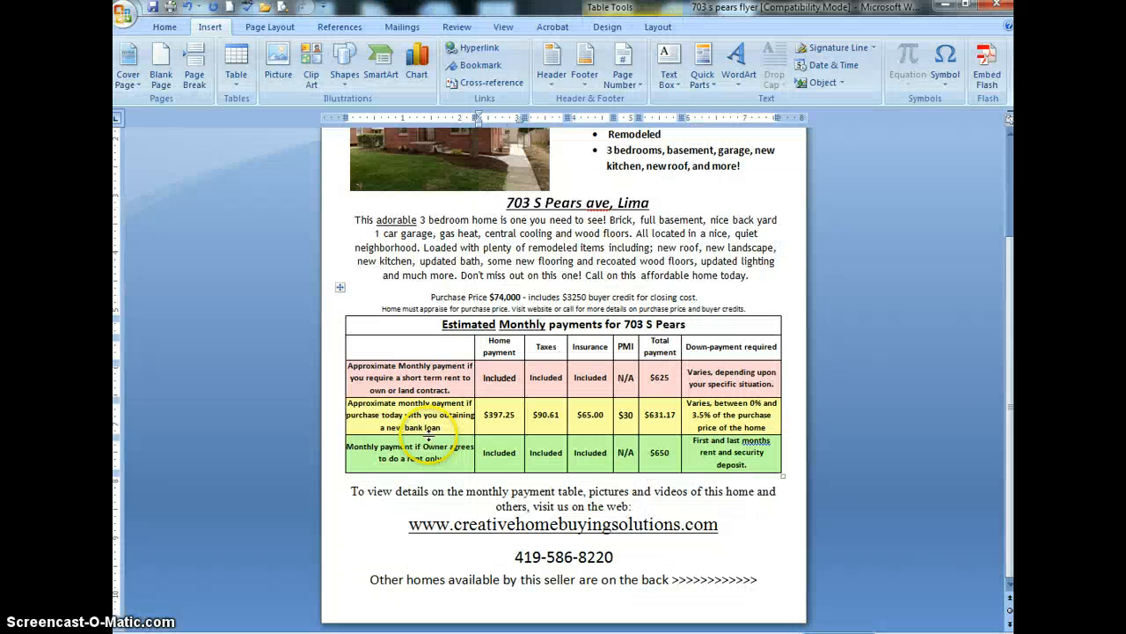
left_click(539, 415)
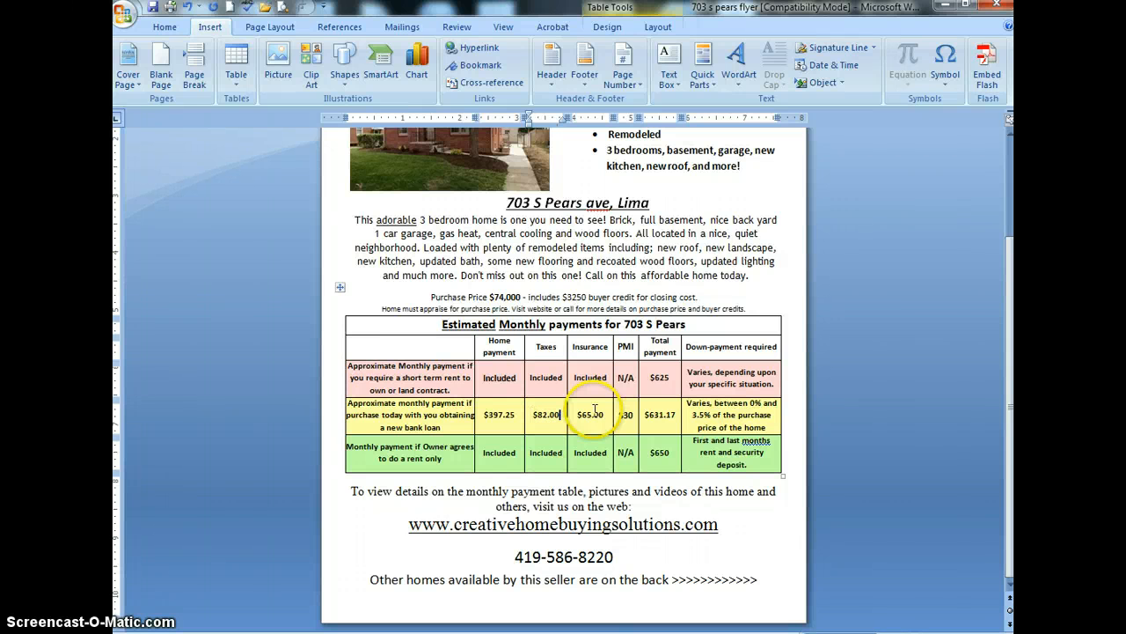
Recheck the spreadsheet's insurance figure and set Insurance in the flyer's bank-loan row to $60.00
left_click(413, 632)
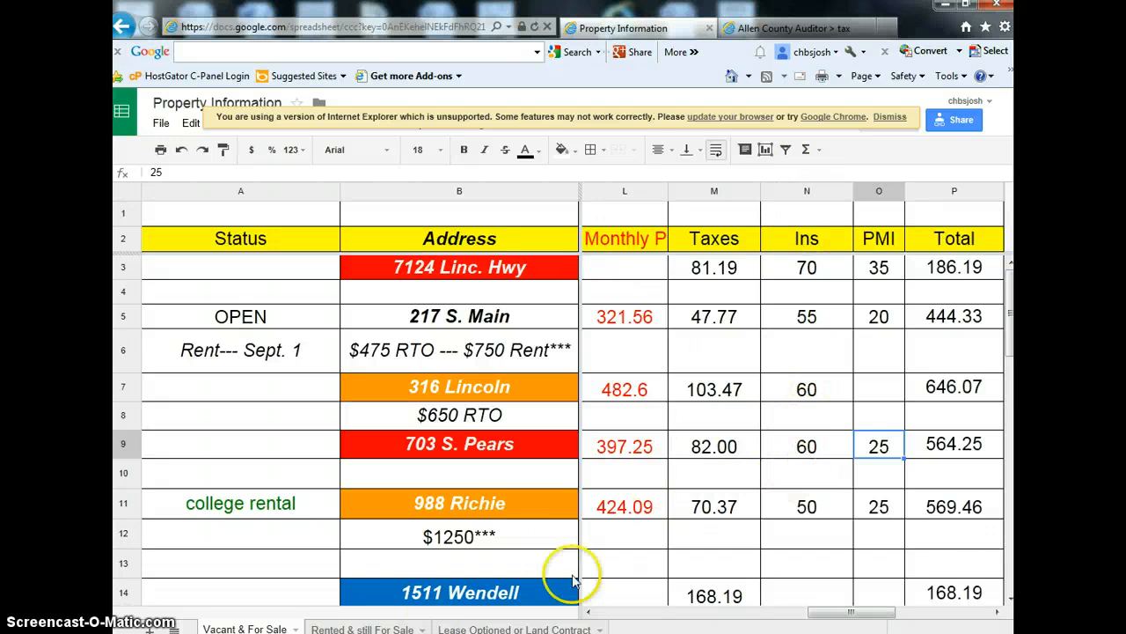
left_click(414, 632)
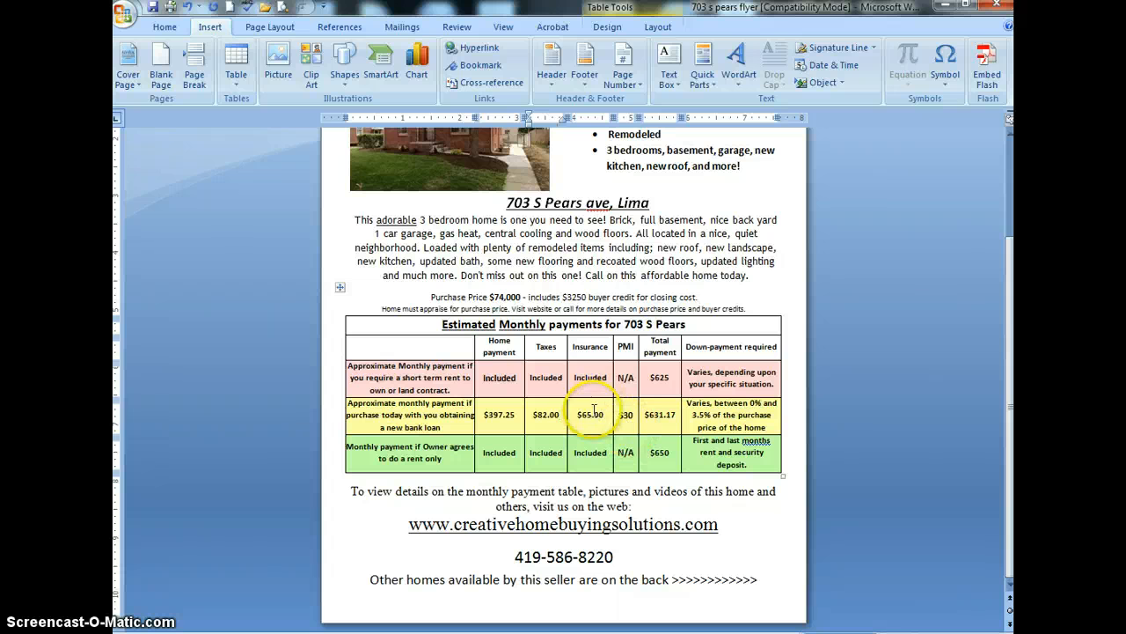
left_click(585, 415)
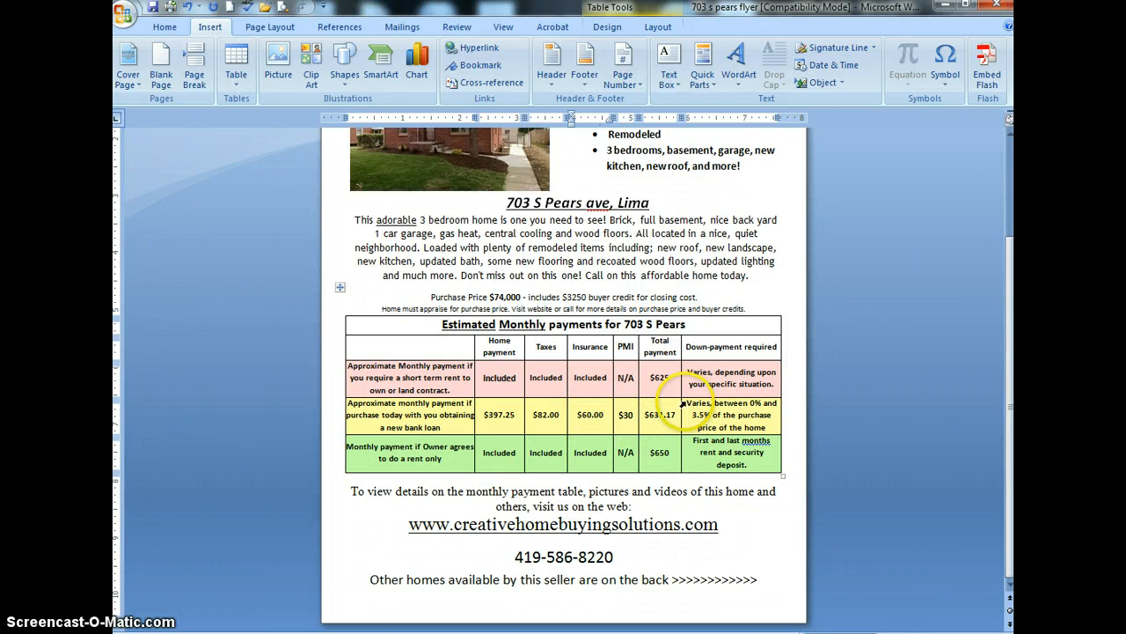
left_click(403, 623)
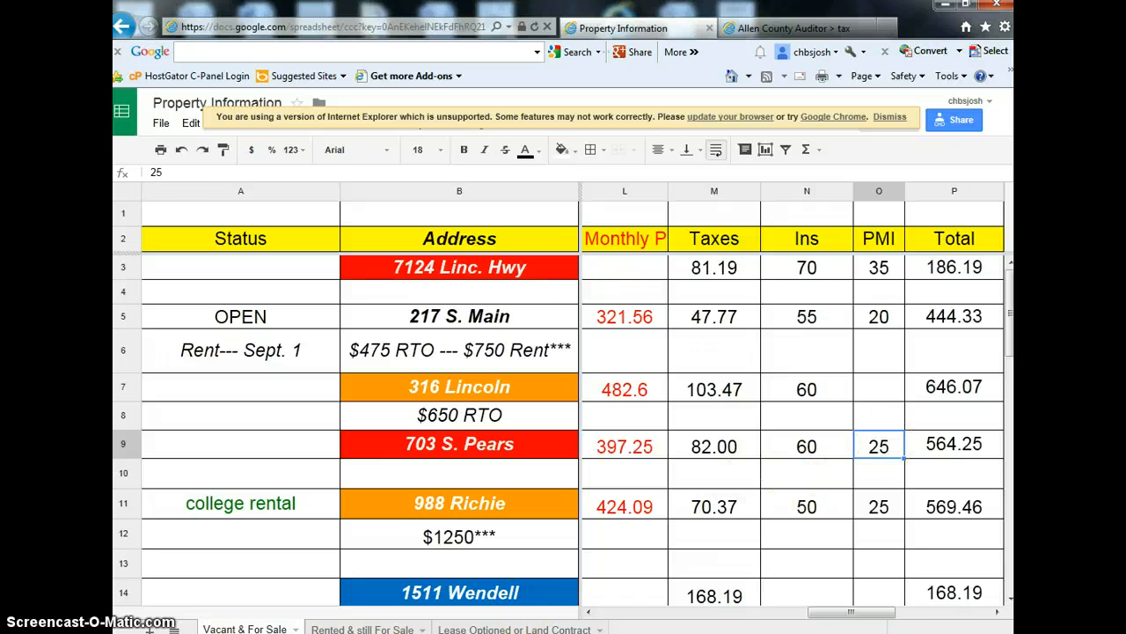
left_click(467, 628)
left_click(622, 415)
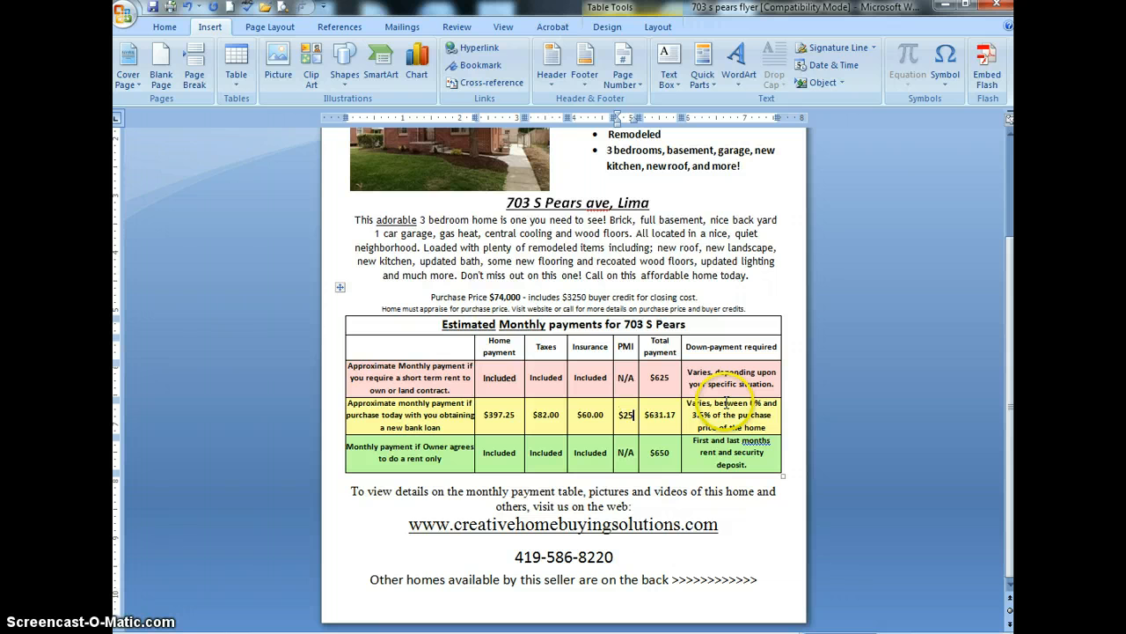
Check the spreadsheet's total, and set the flyer's total payments to $564.25 for the bank loan, $575 for rent to own and $625 for rent only
left_click(543, 630)
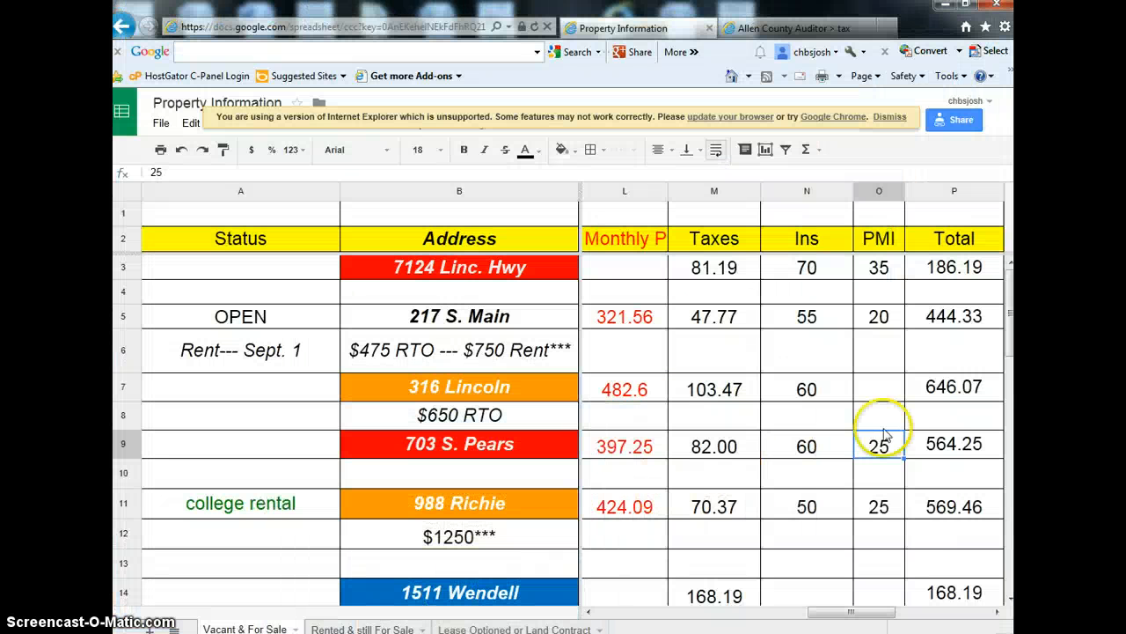
left_click(946, 451)
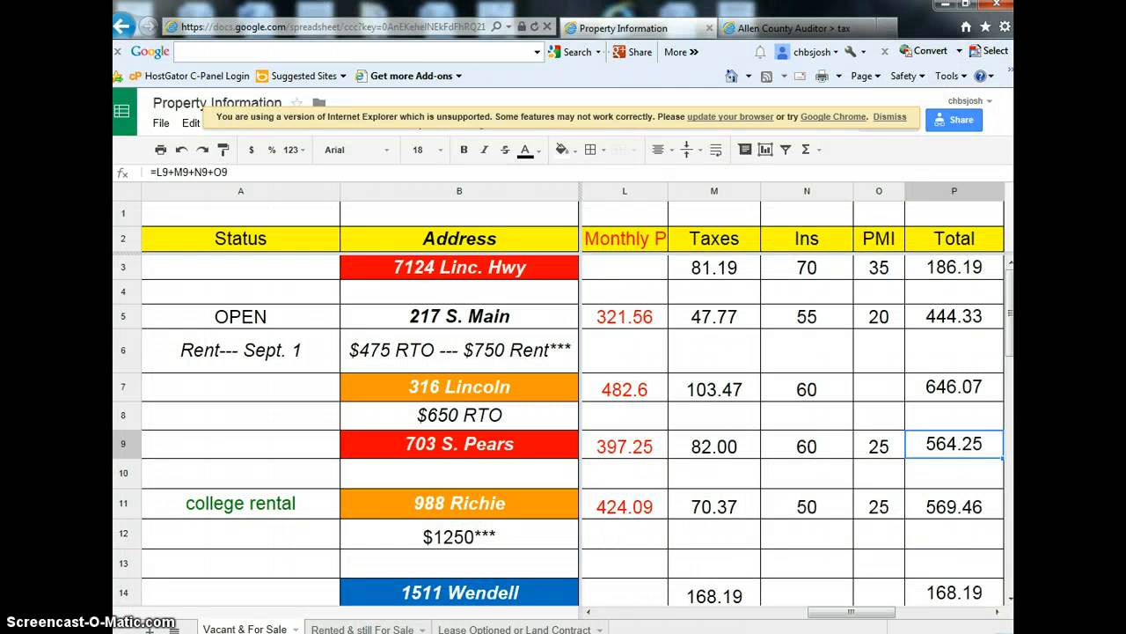
left_click(585, 631)
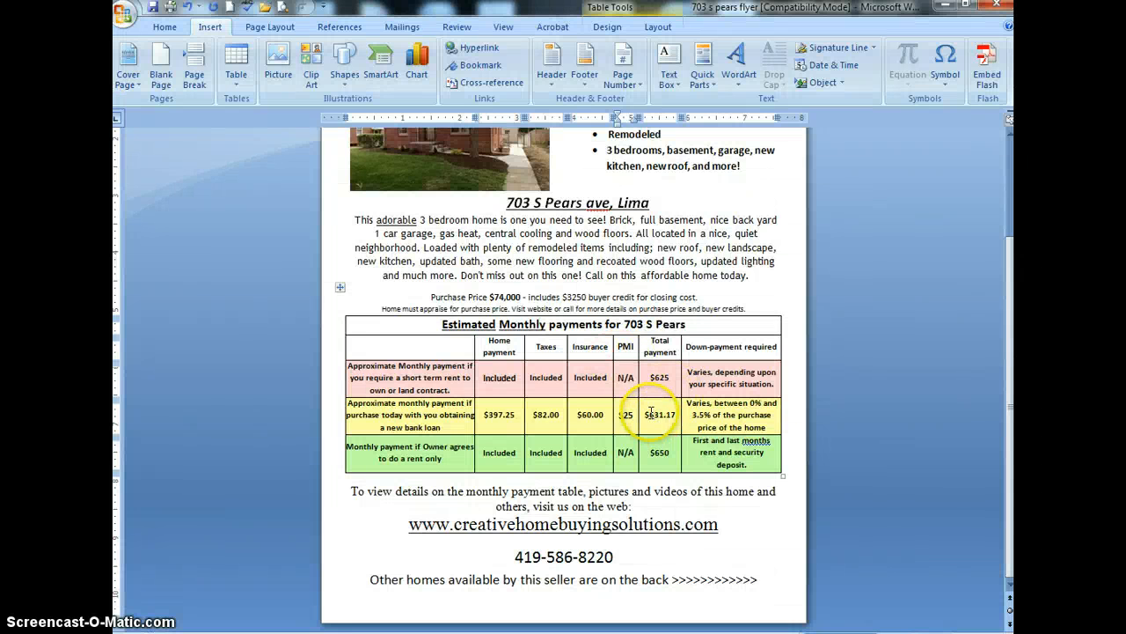
left_click(650, 413)
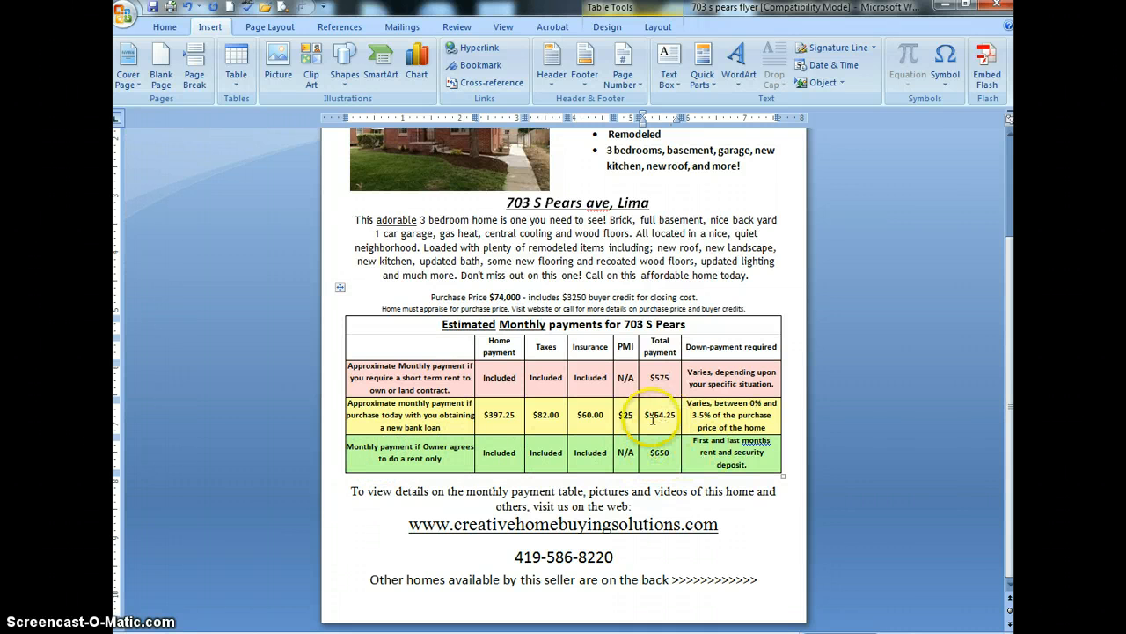
scroll(660, 459, "up", 3)
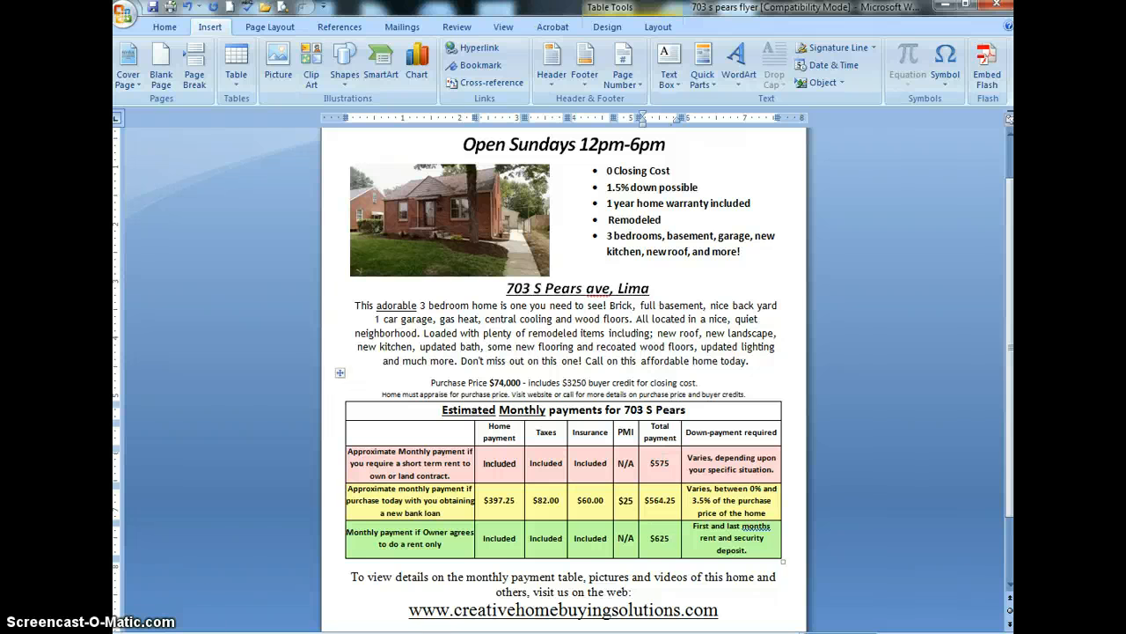
scroll(670, 537, "down", 1)
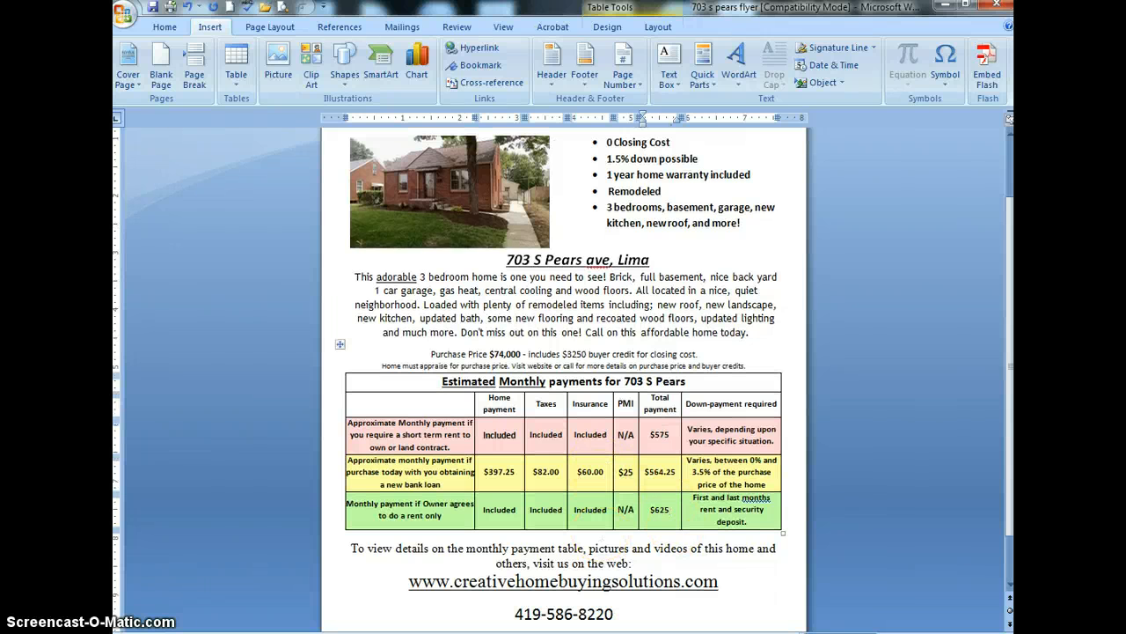
mouse_move(552, 601)
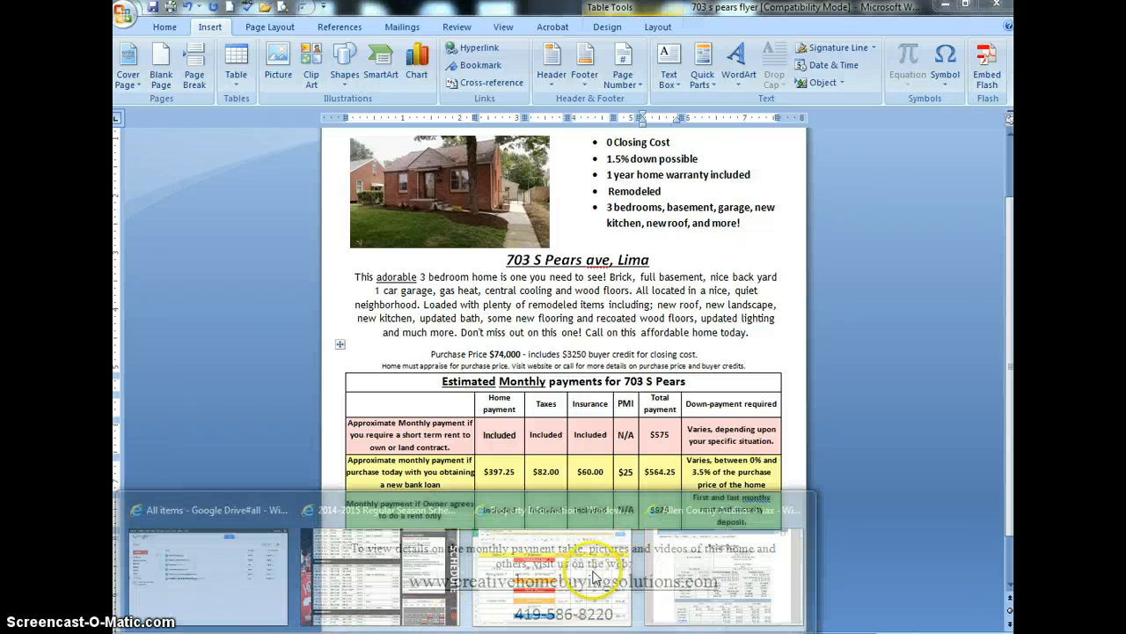
left_click(563, 565)
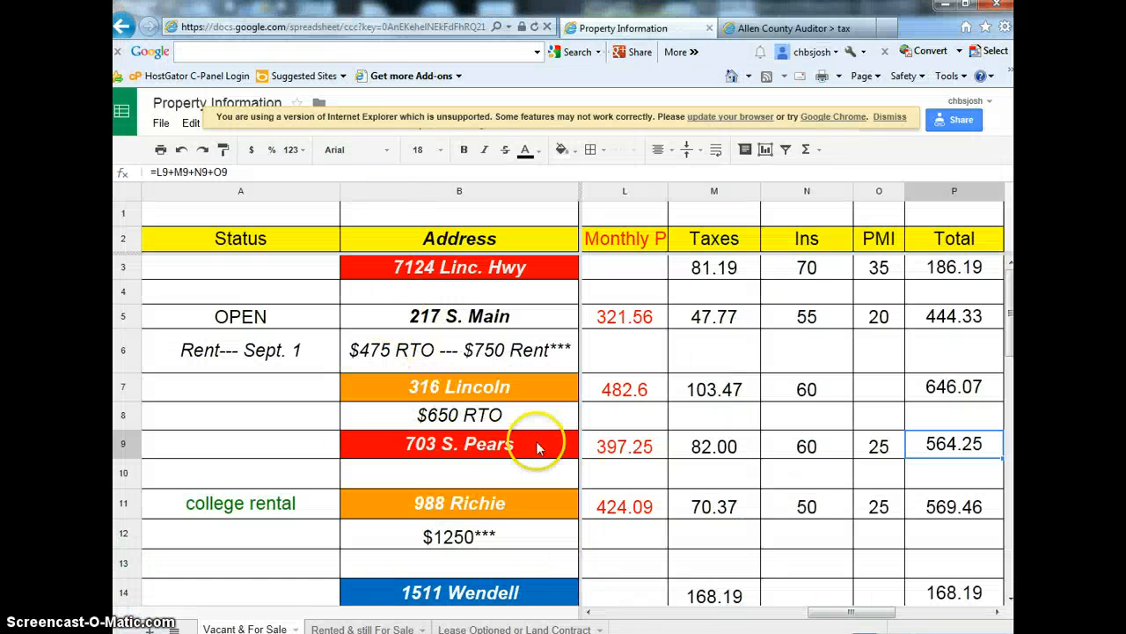
left_click(462, 473)
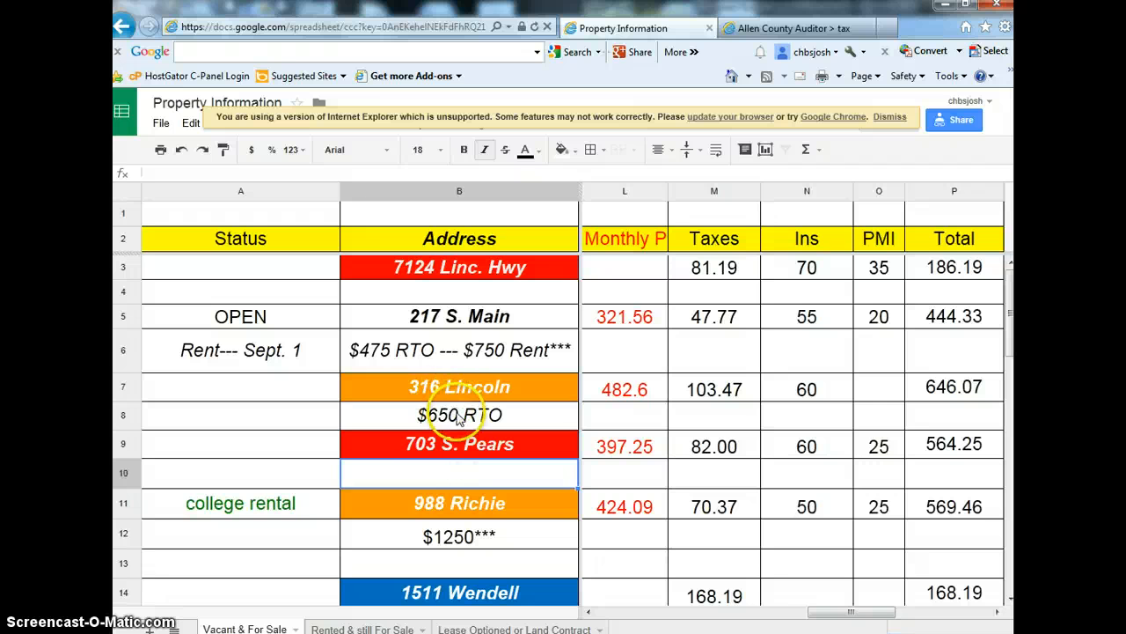
left_click(458, 415)
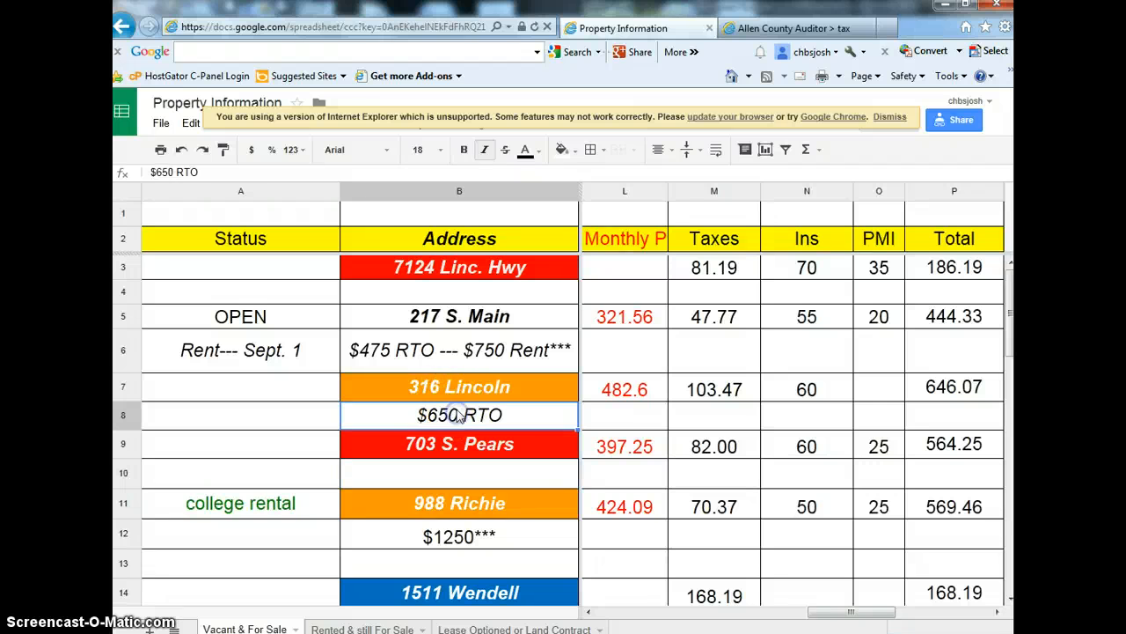
left_click(470, 352)
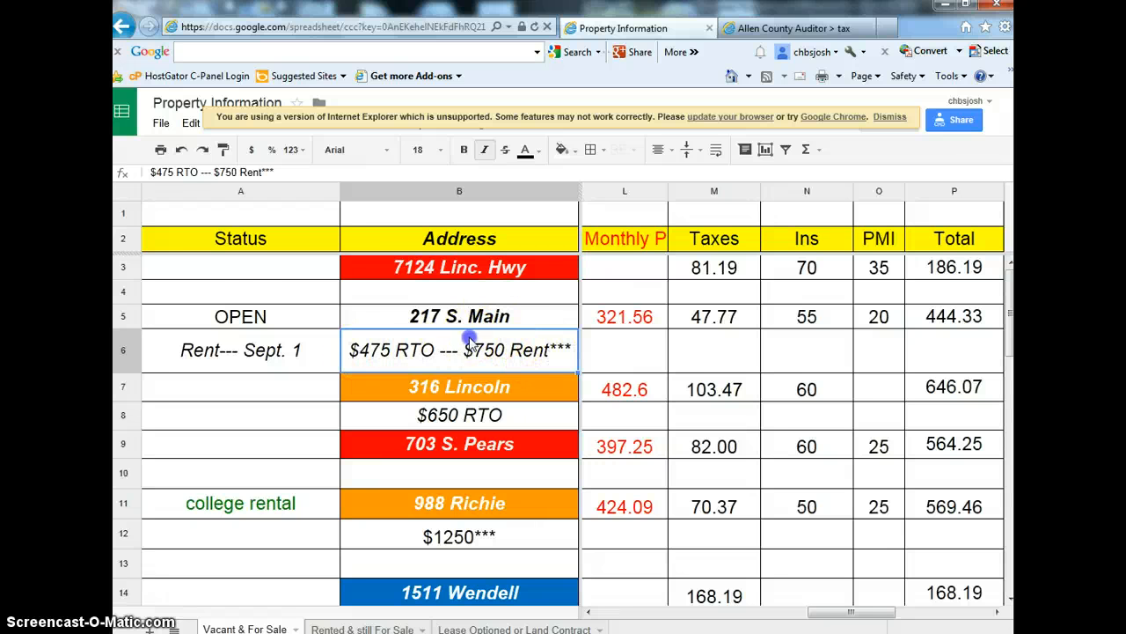
scroll(466, 352, "down", 5)
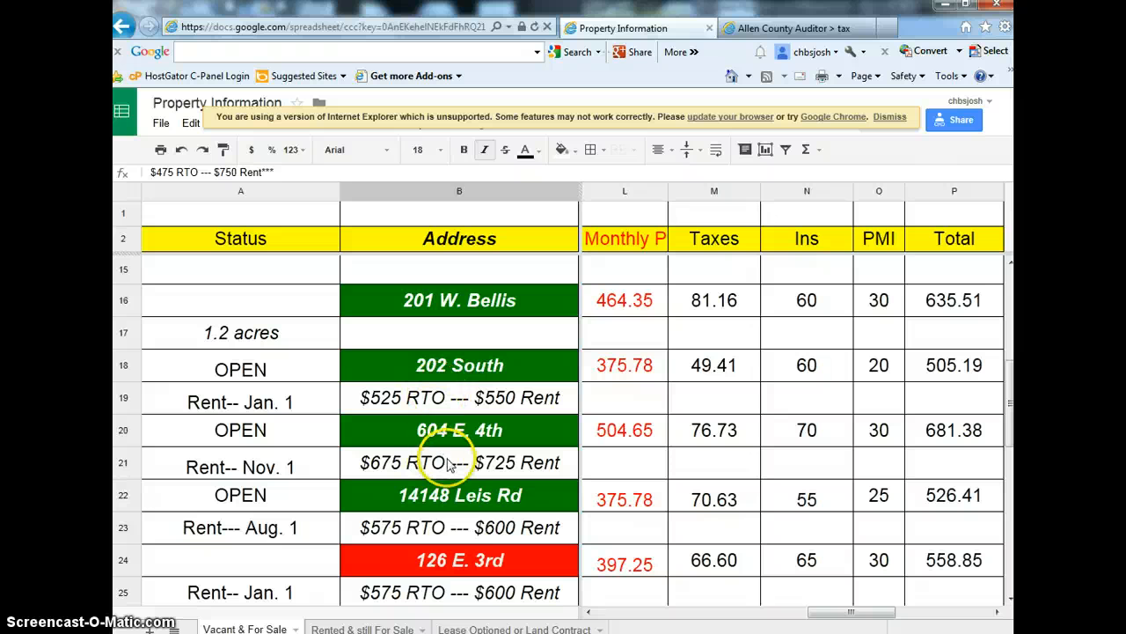
scroll(488, 427, "up", 5)
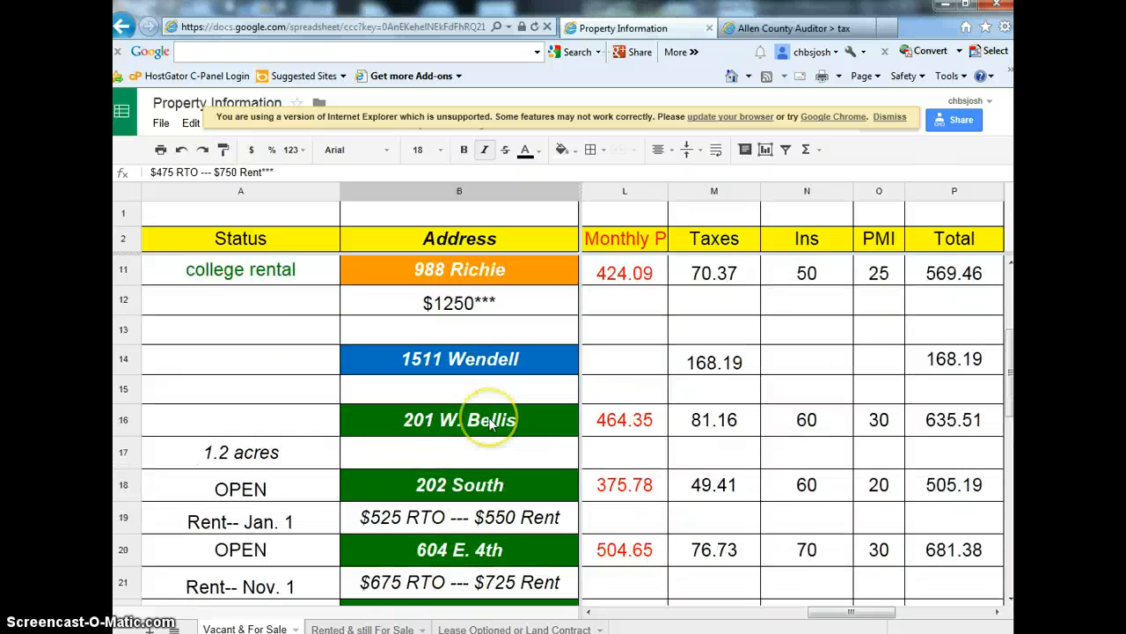
left_click(489, 476)
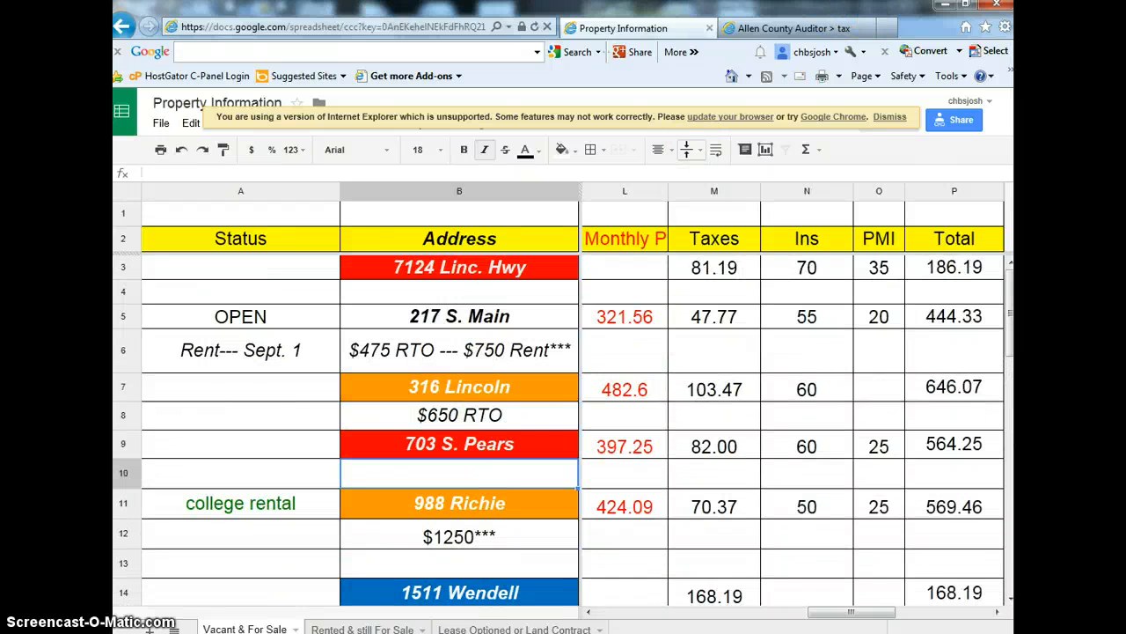
left_click(943, 7)
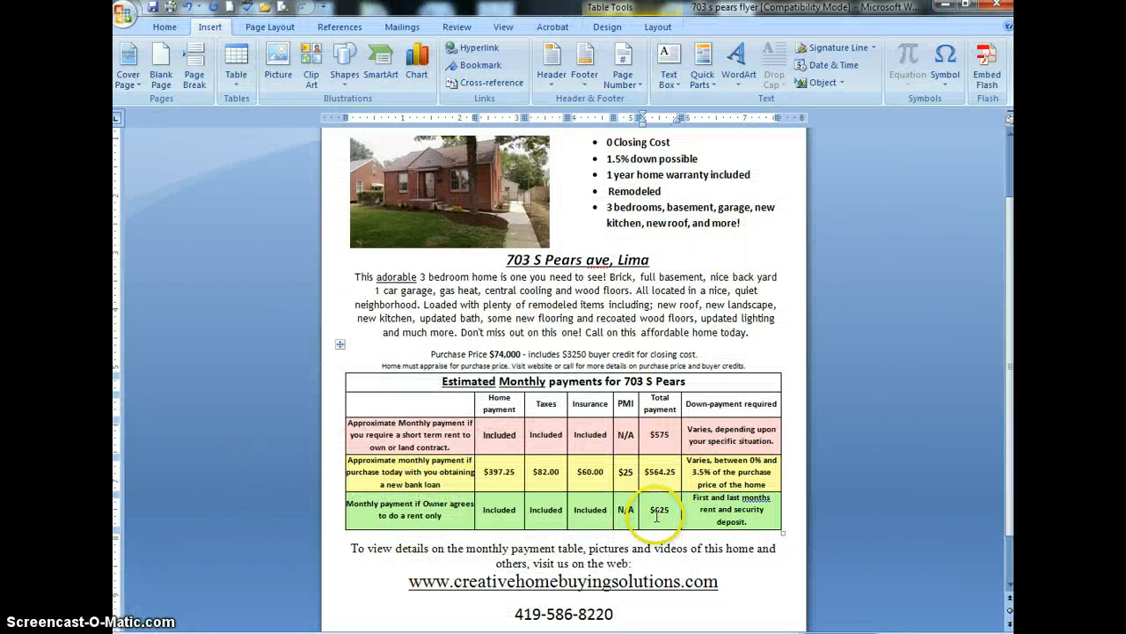
scroll(655, 512, "down", 1)
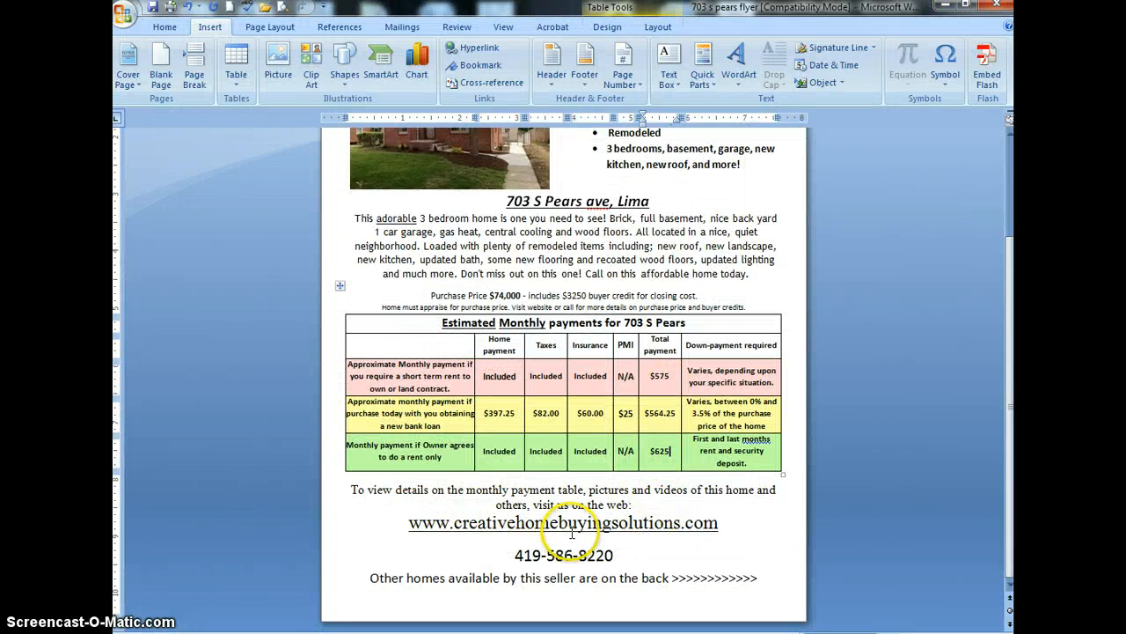
scroll(682, 570, "up", 3)
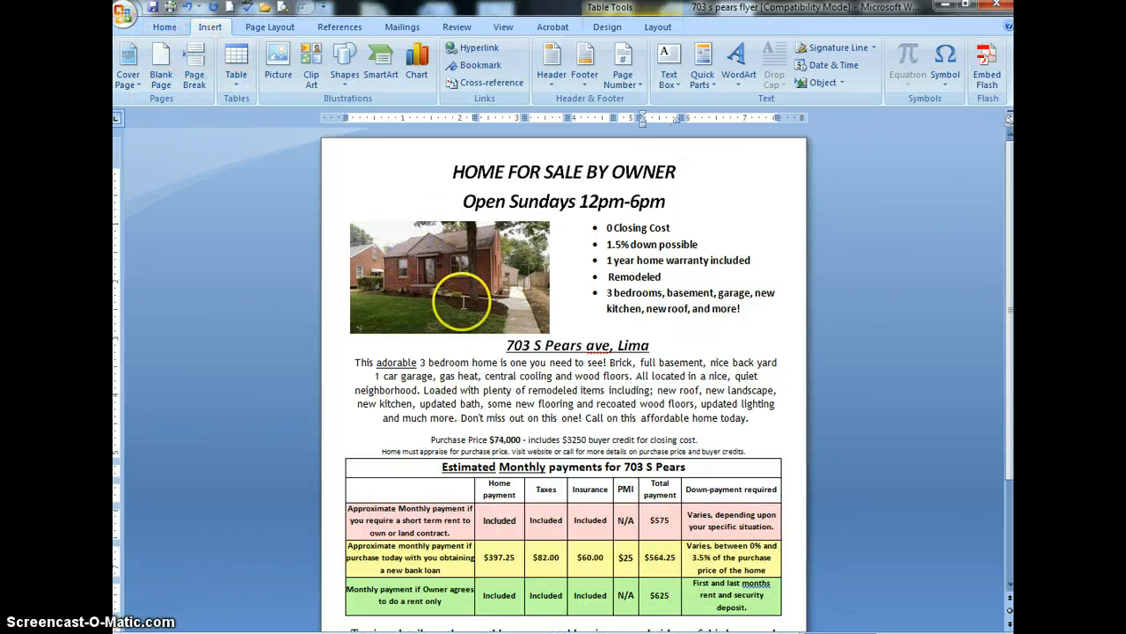
left_click(123, 13)
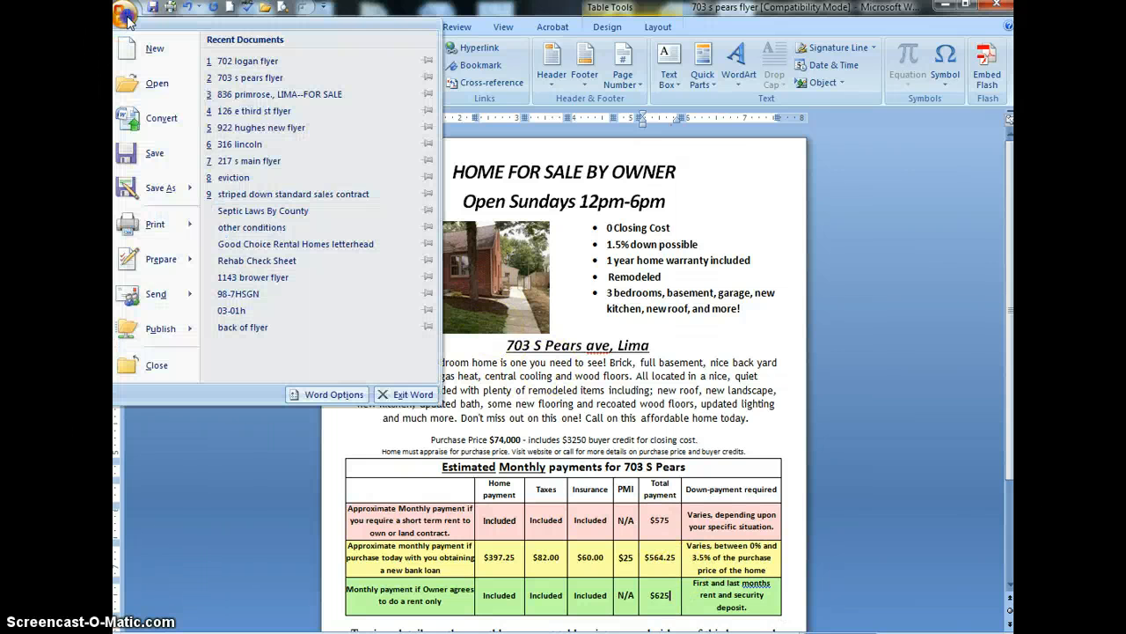
left_click(156, 187)
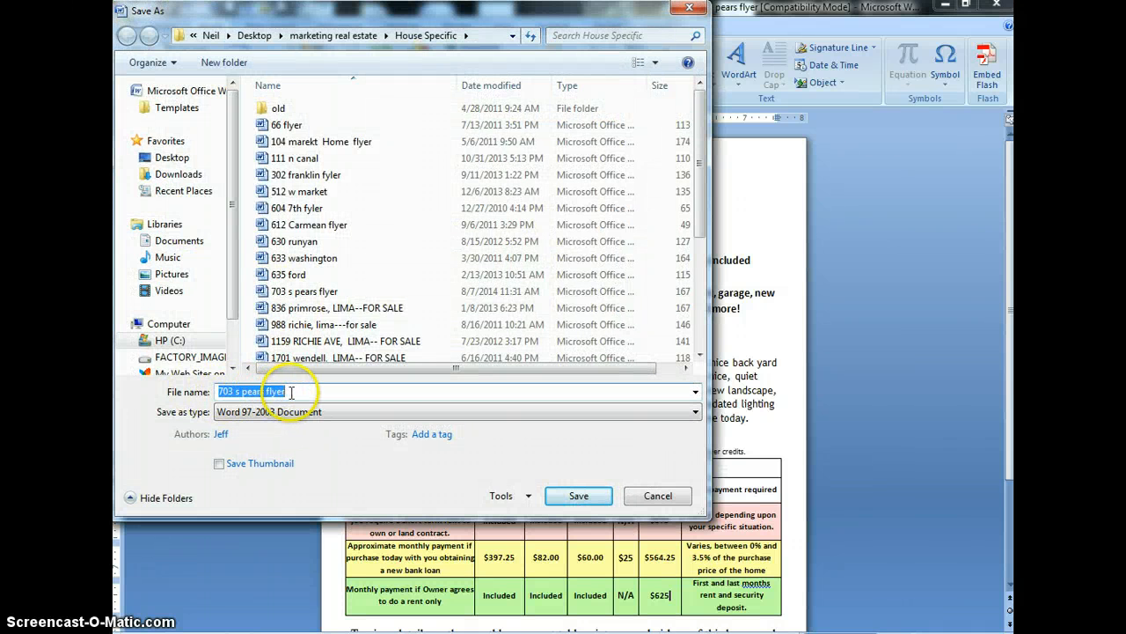
left_click(645, 495)
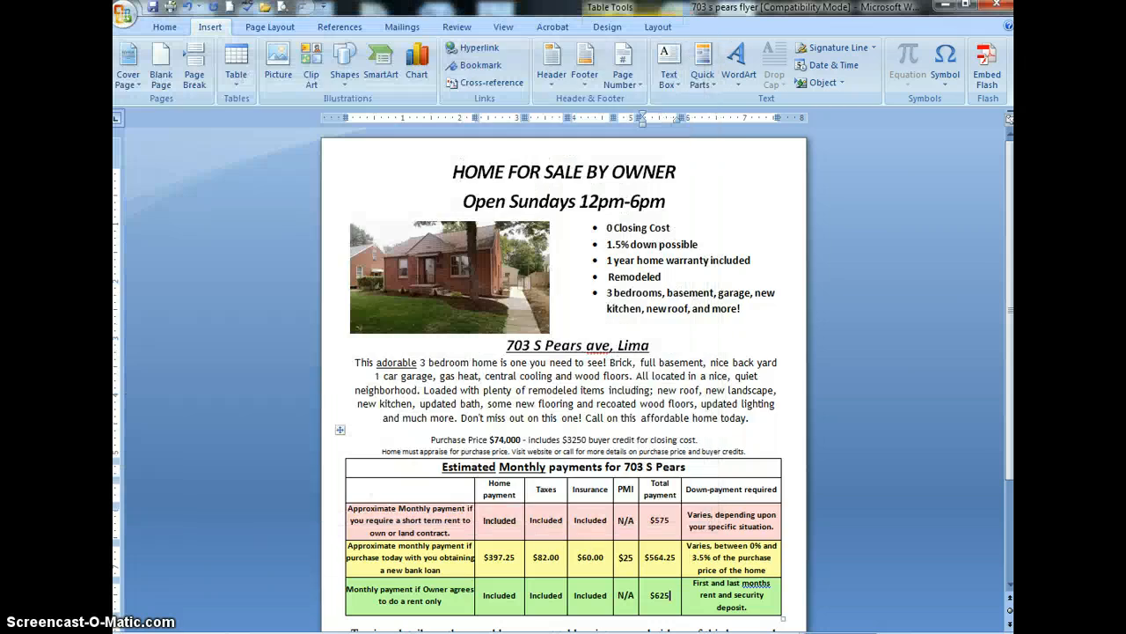
left_click(264, 588)
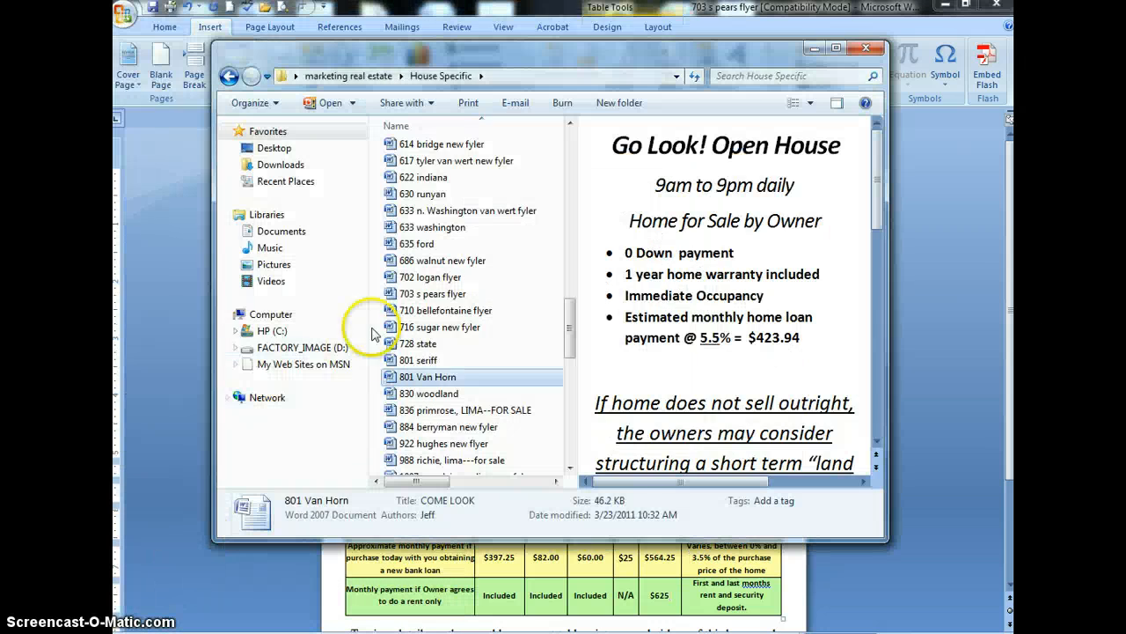
double_click(413, 360)
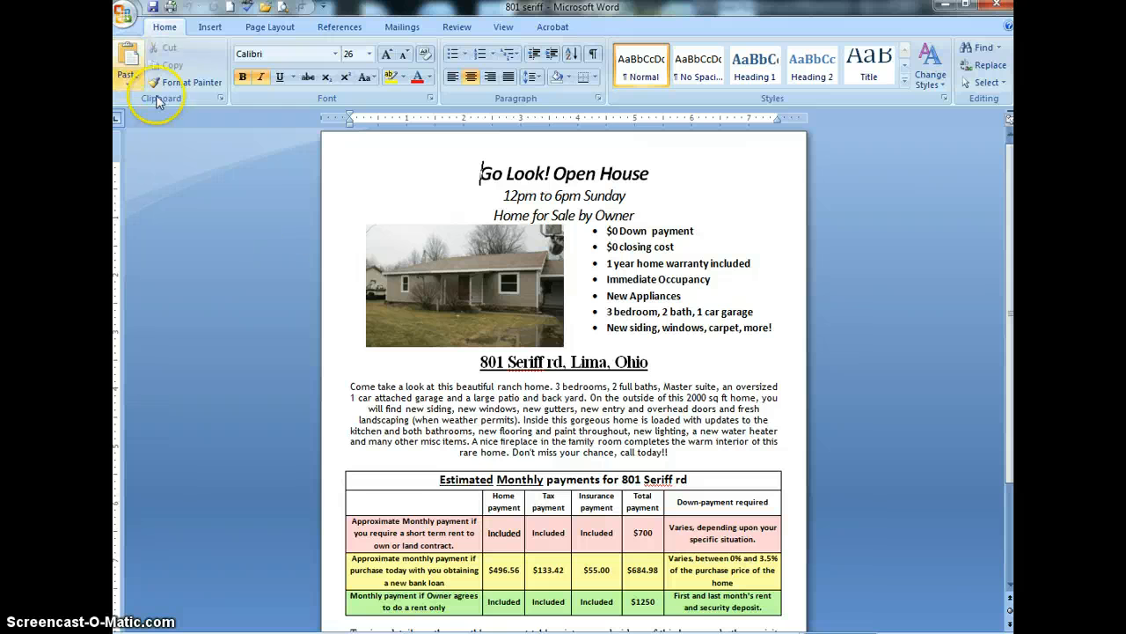
left_click(126, 12)
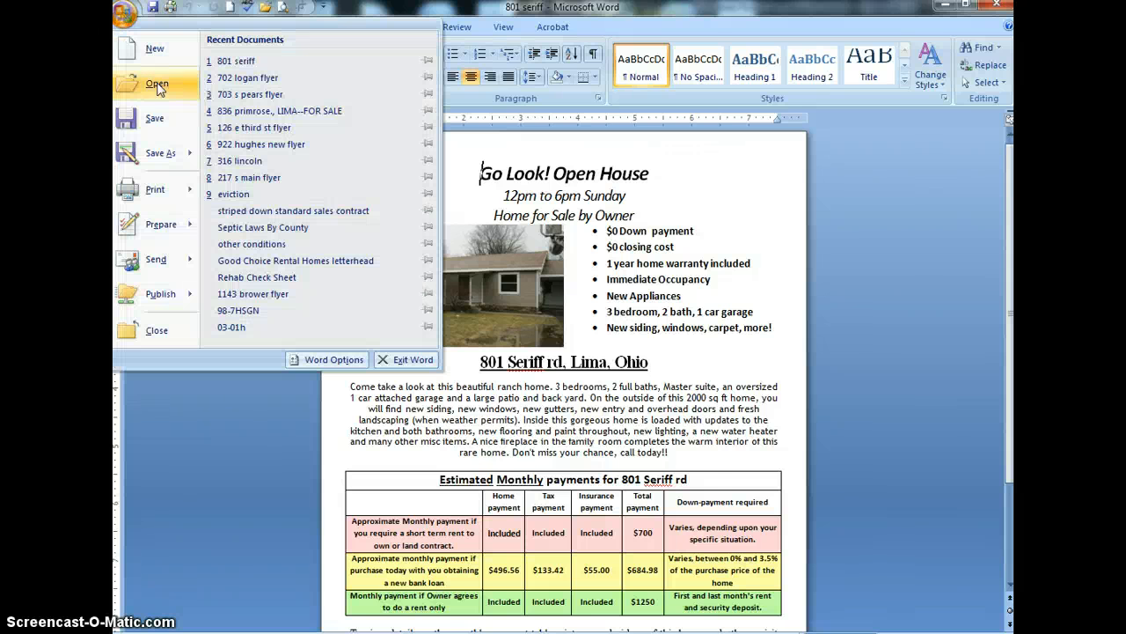
left_click(141, 156)
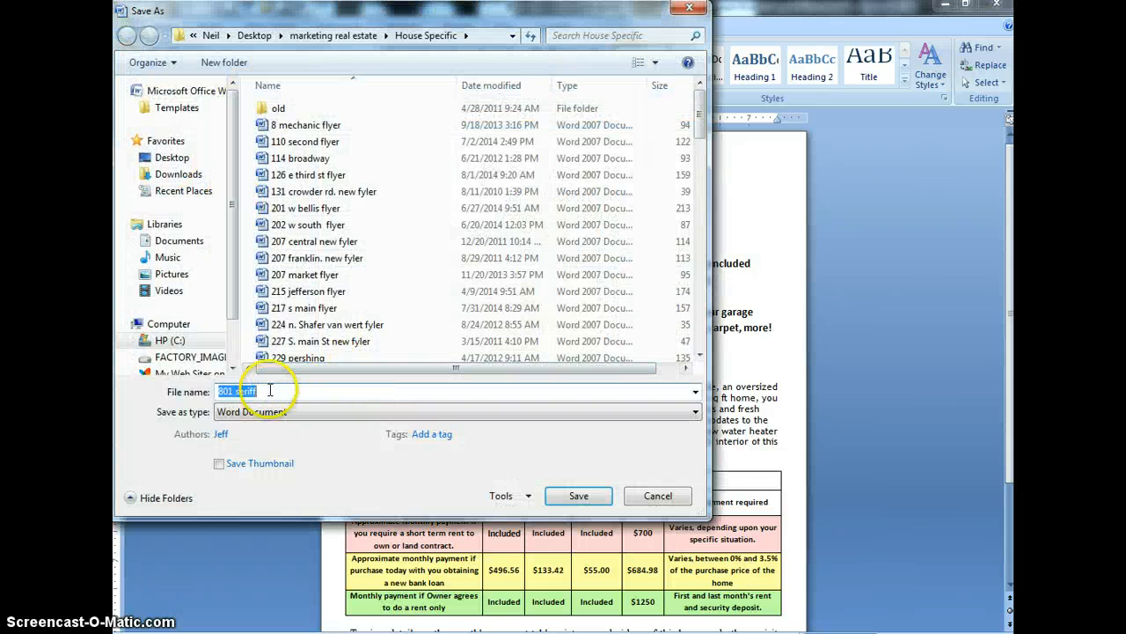
left_click(658, 496)
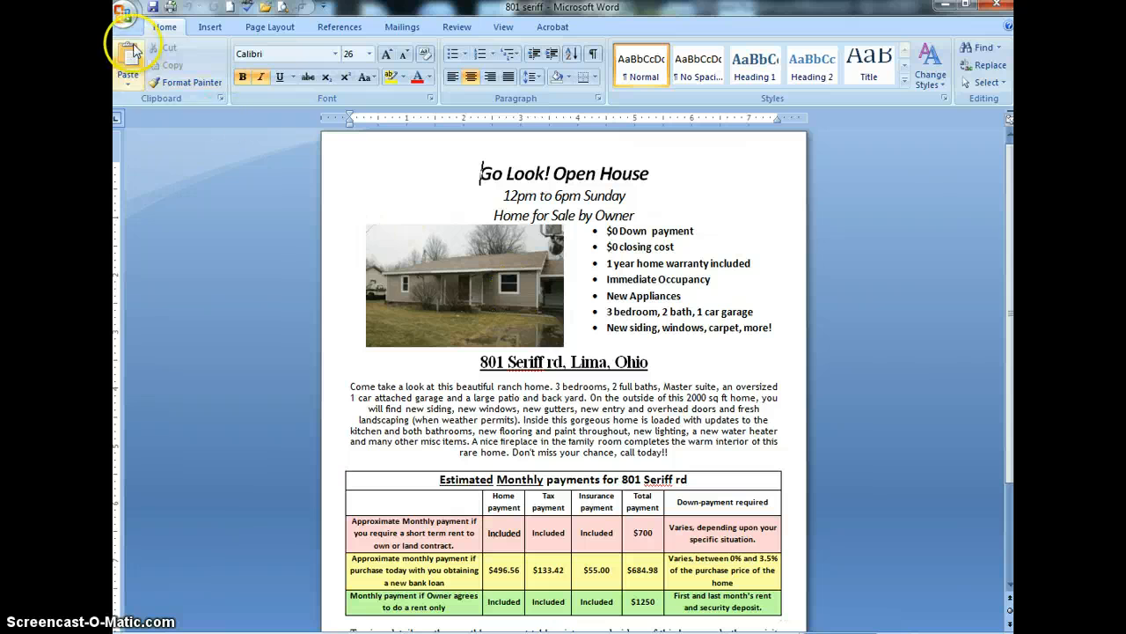
left_click(123, 13)
left_click(160, 152)
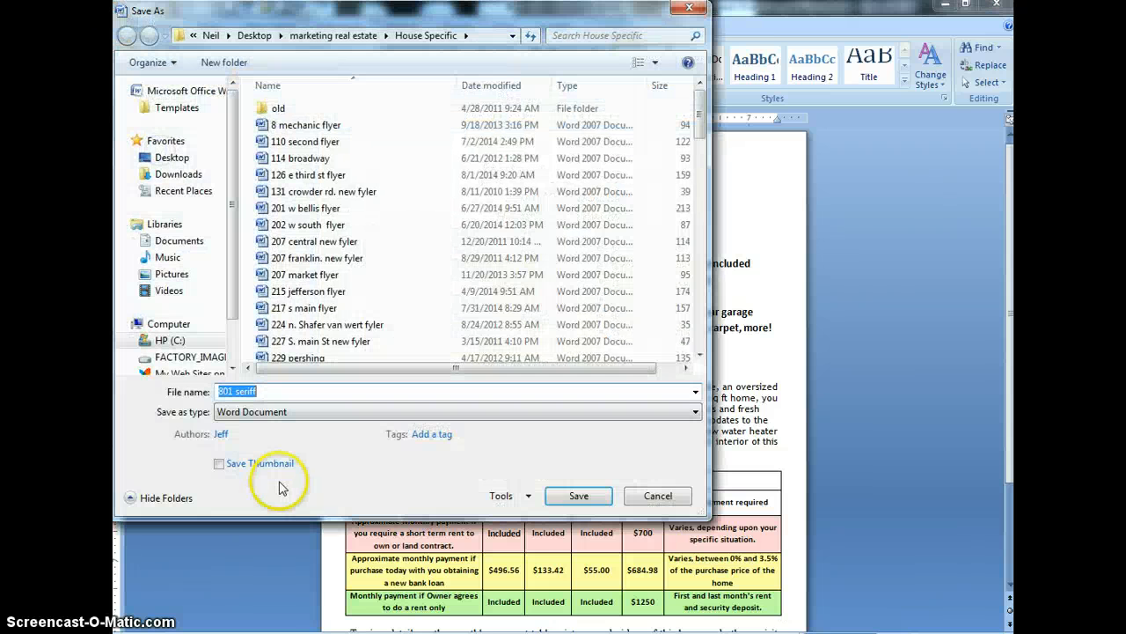
type("703")
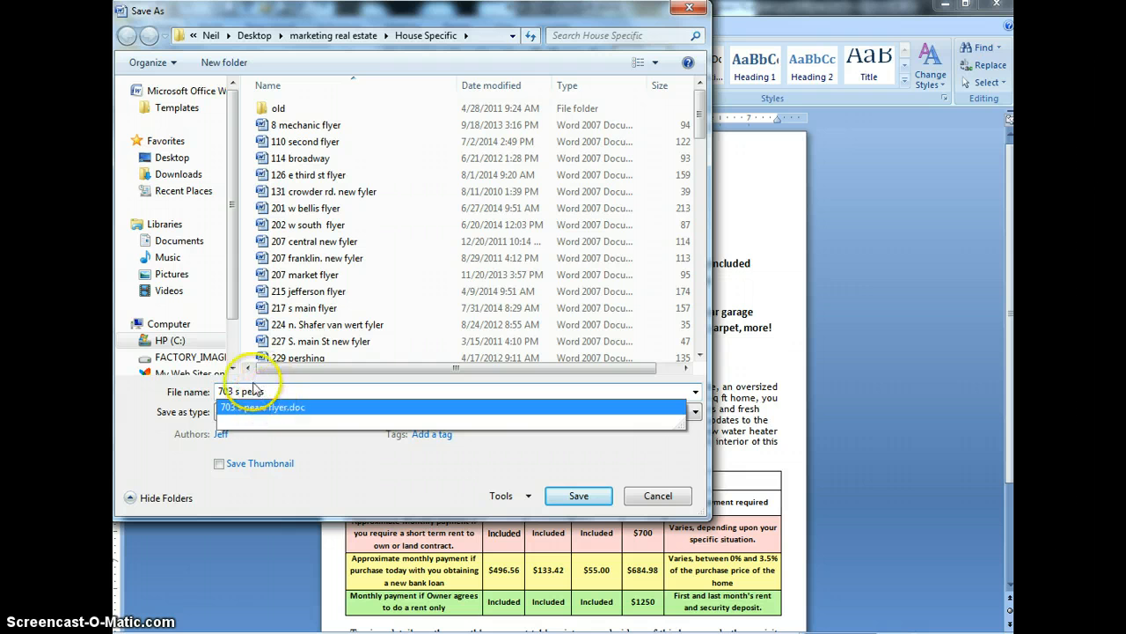
left_click(659, 495)
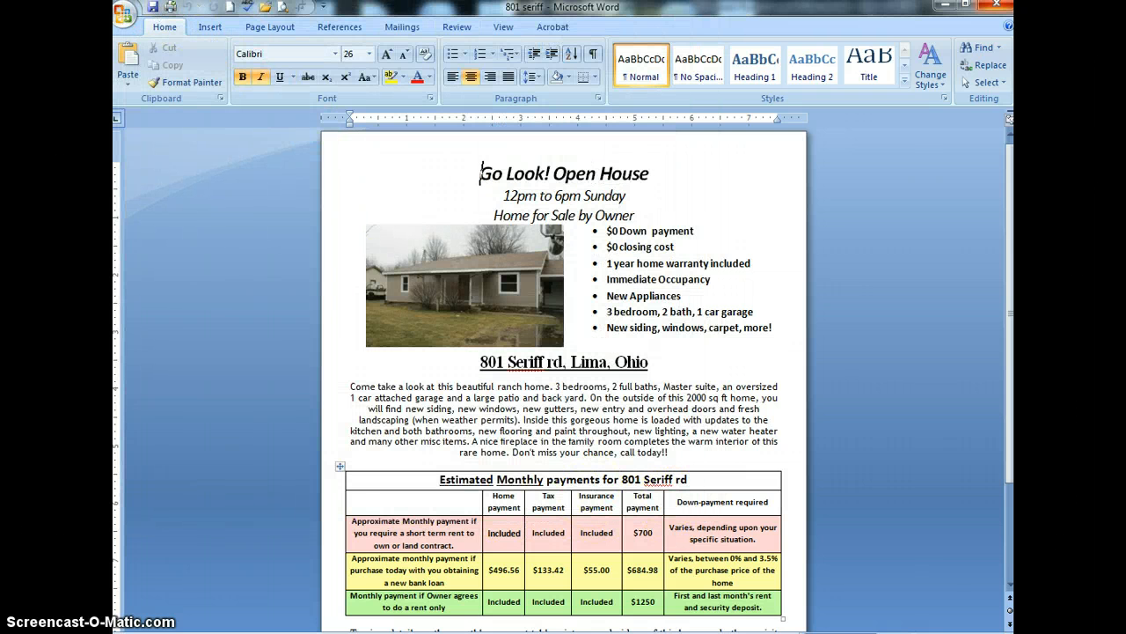
left_click(1003, 7)
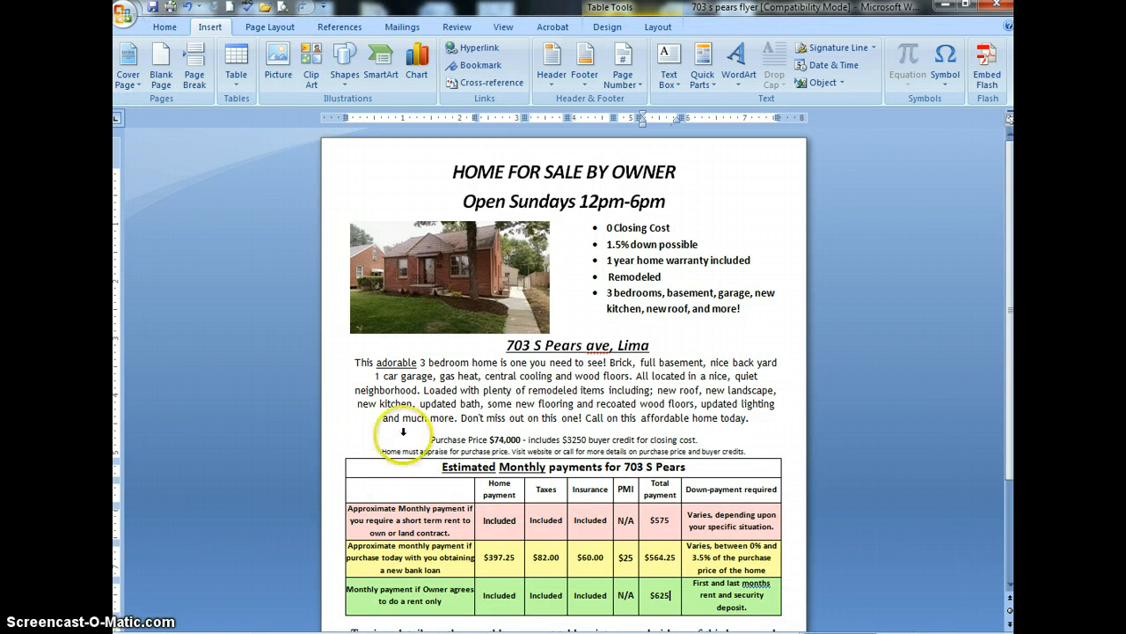
left_click(128, 14)
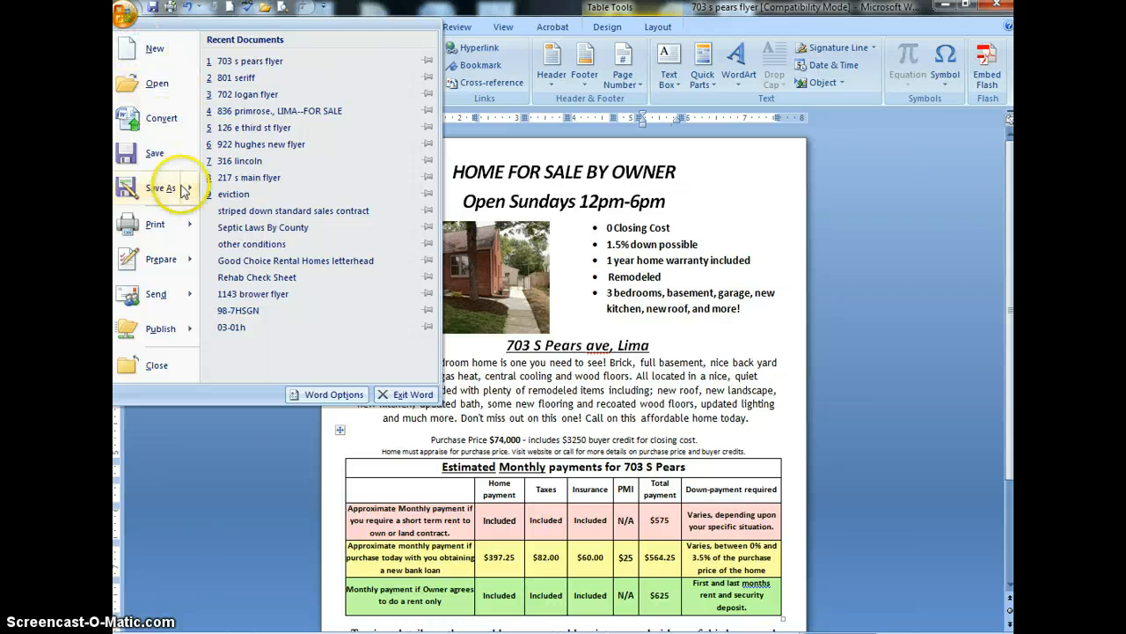
left_click(154, 224)
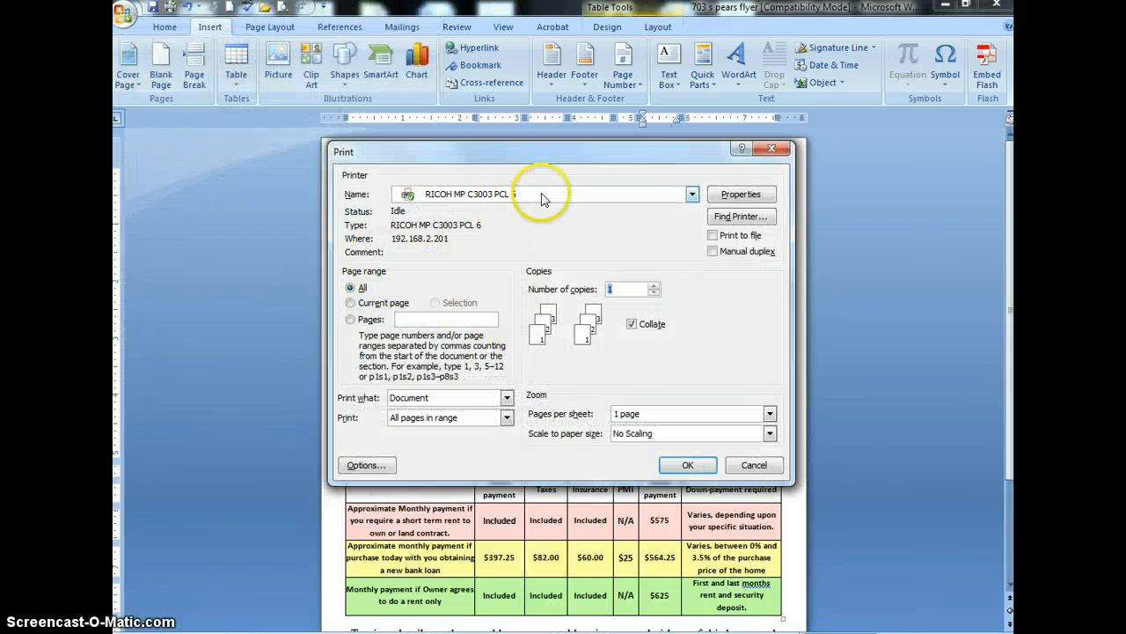
left_click(691, 466)
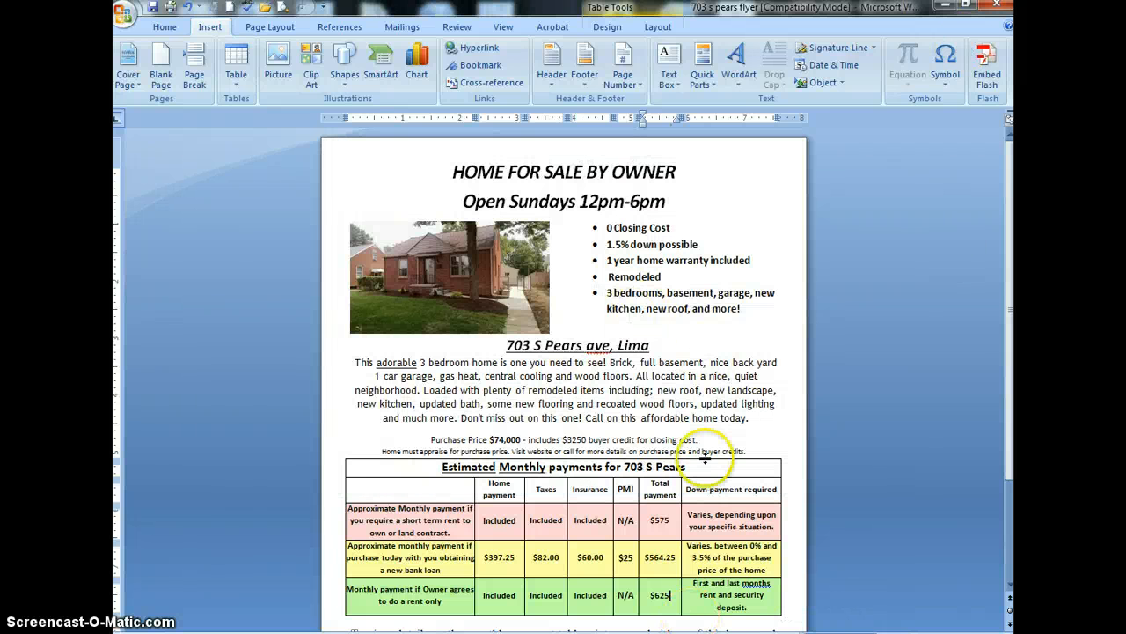
Switch to the file explorer, go back to the marketing real estate folder and open the back of flyer document
left_click(944, 9)
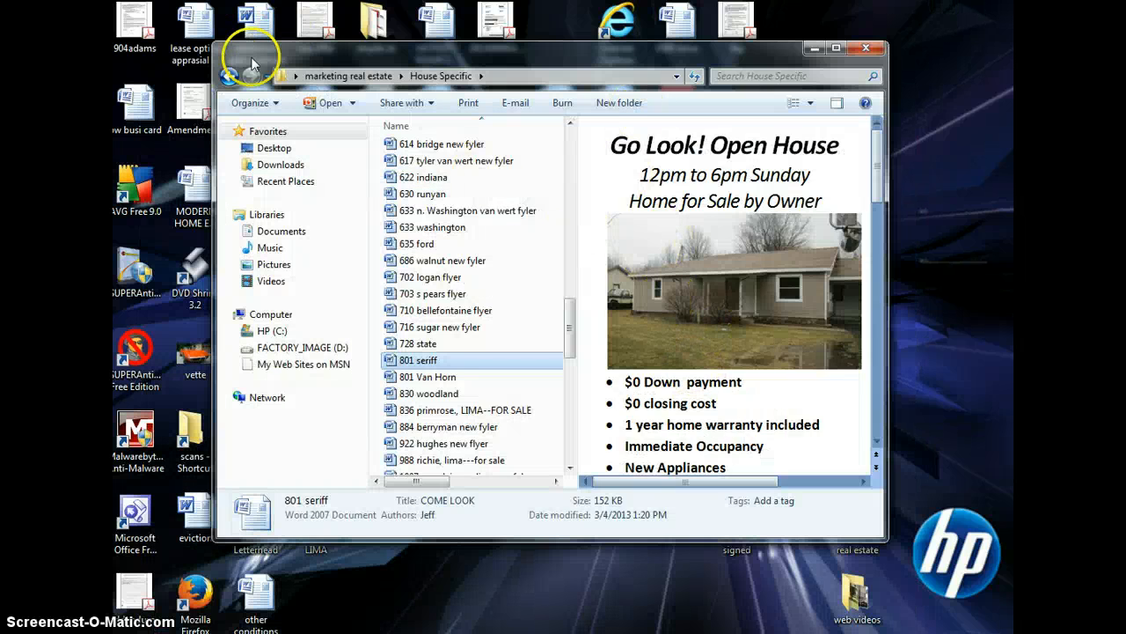
left_click(229, 75)
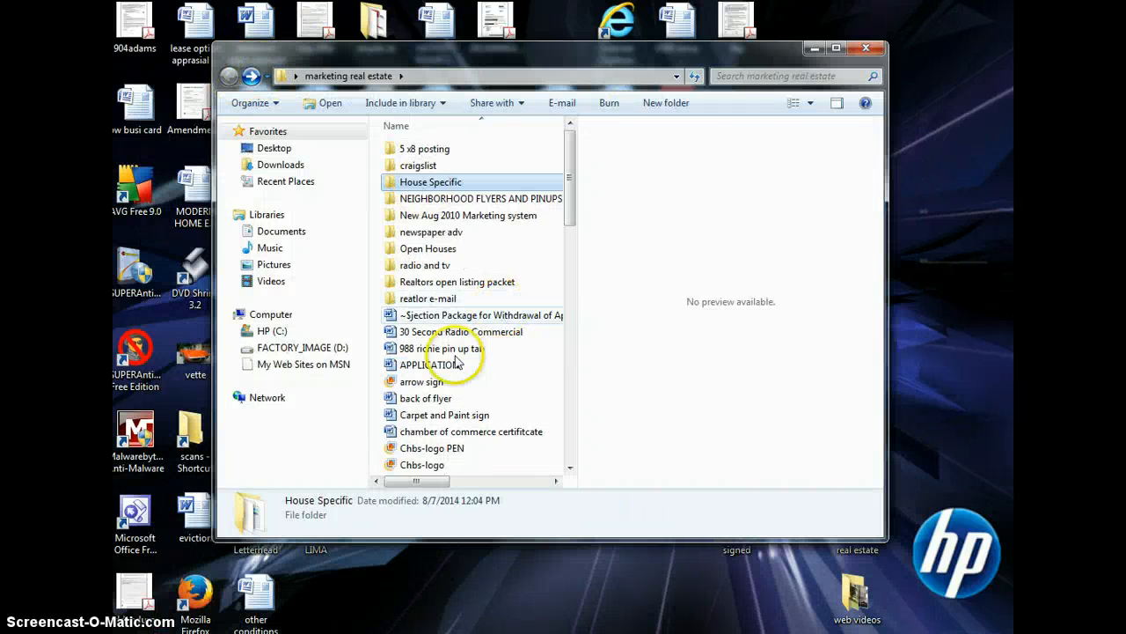
double_click(426, 398)
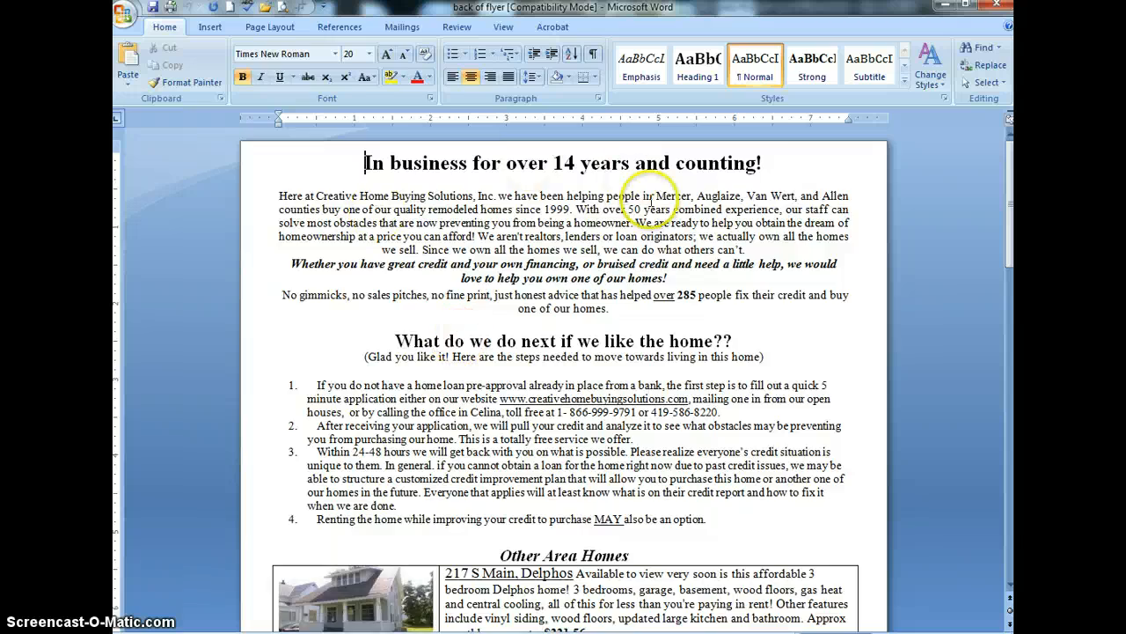
Examine the back of flyer's introduction, buying steps and Other Area Homes listings to see which homes are featured
scroll(731, 341, "down", 15)
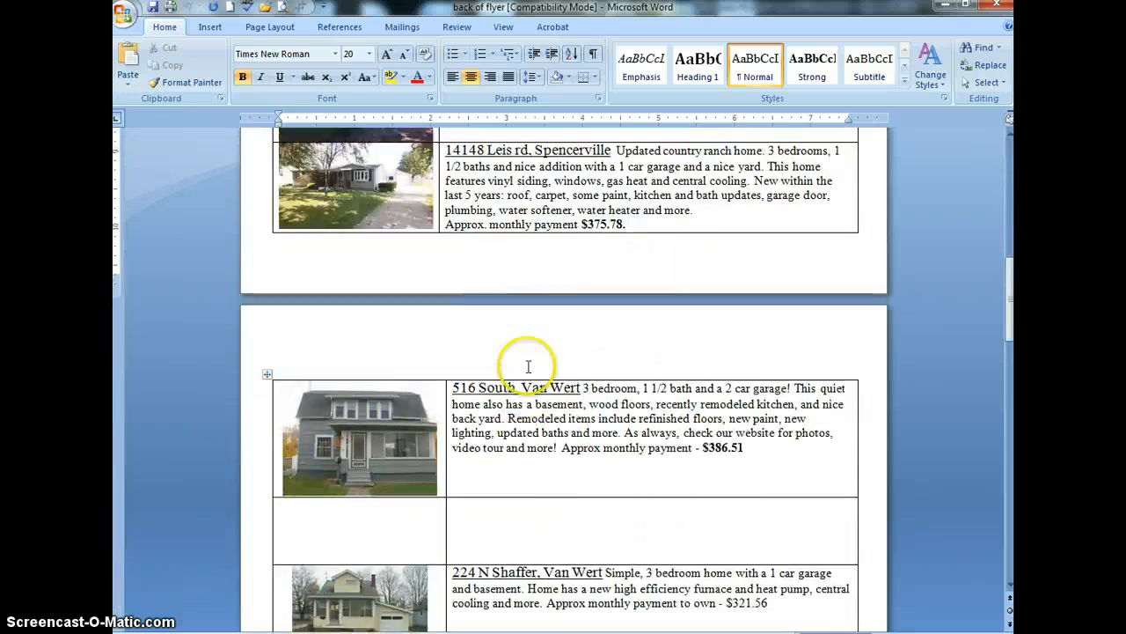
scroll(528, 366, "up", 10)
scroll(493, 352, "down", 12)
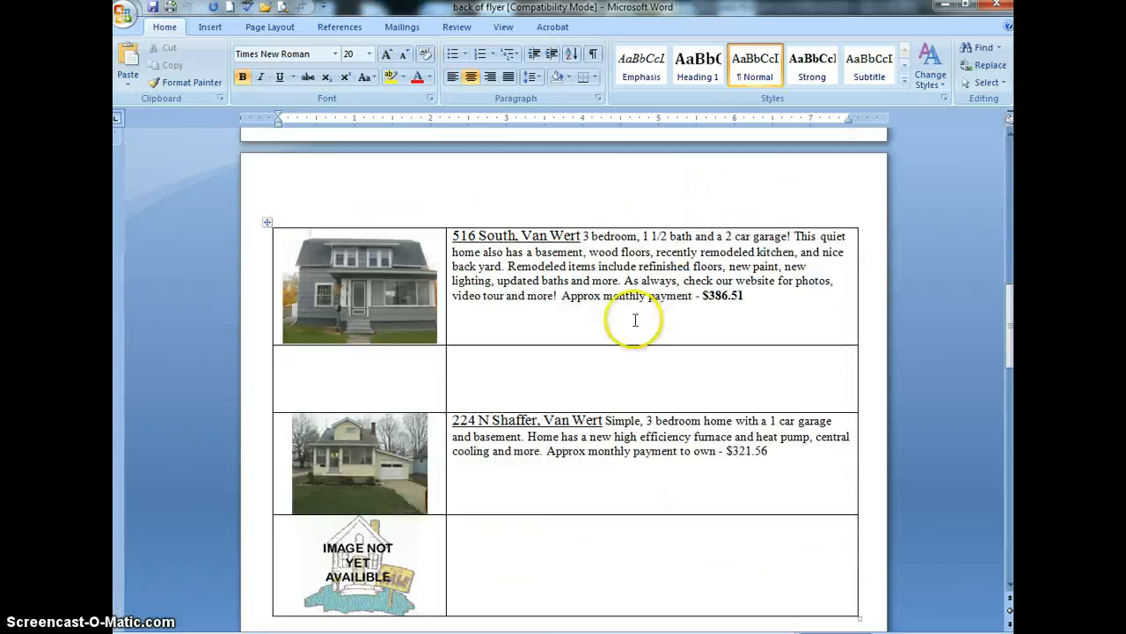
scroll(583, 271, "down", 10)
scroll(573, 467, "up", 9)
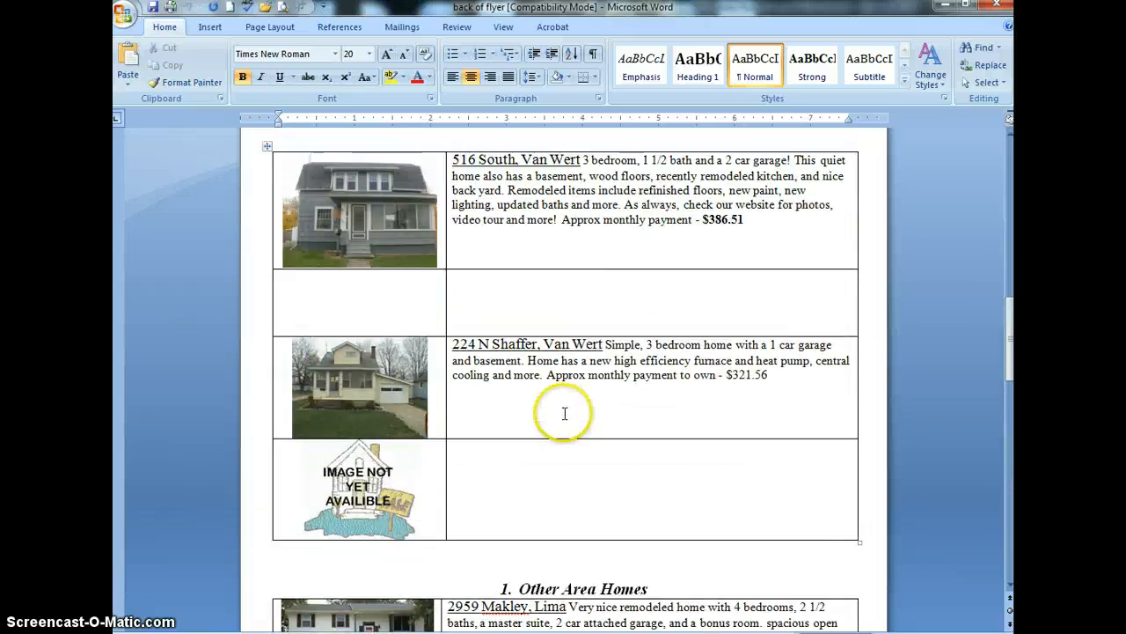
scroll(565, 414, "up", 12)
scroll(548, 214, "down", 7)
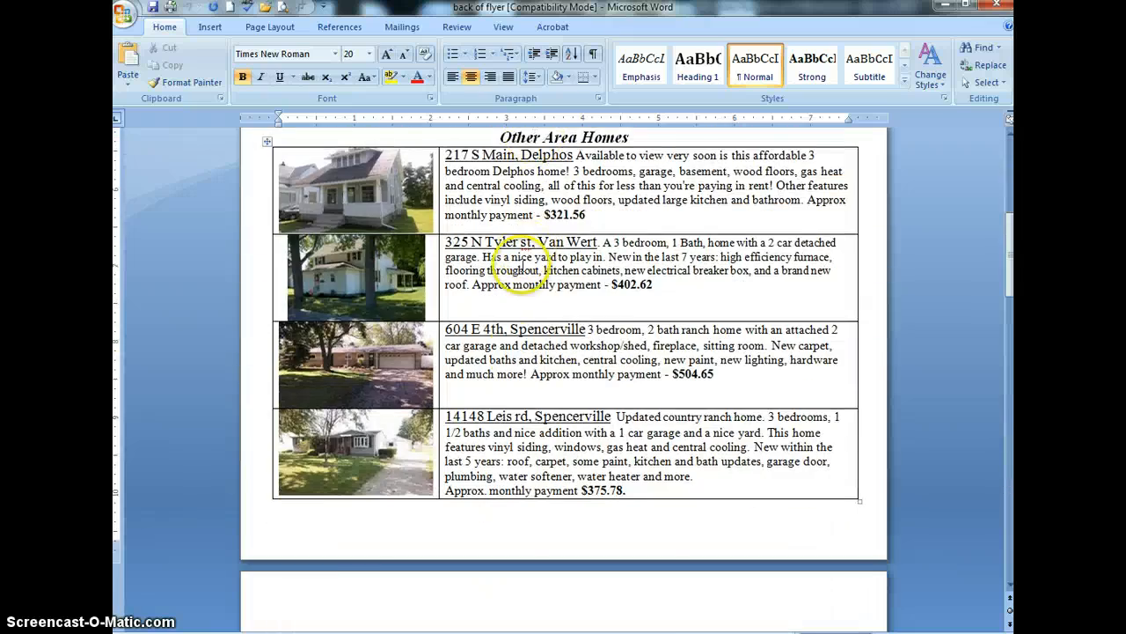
scroll(528, 431, "up", 9)
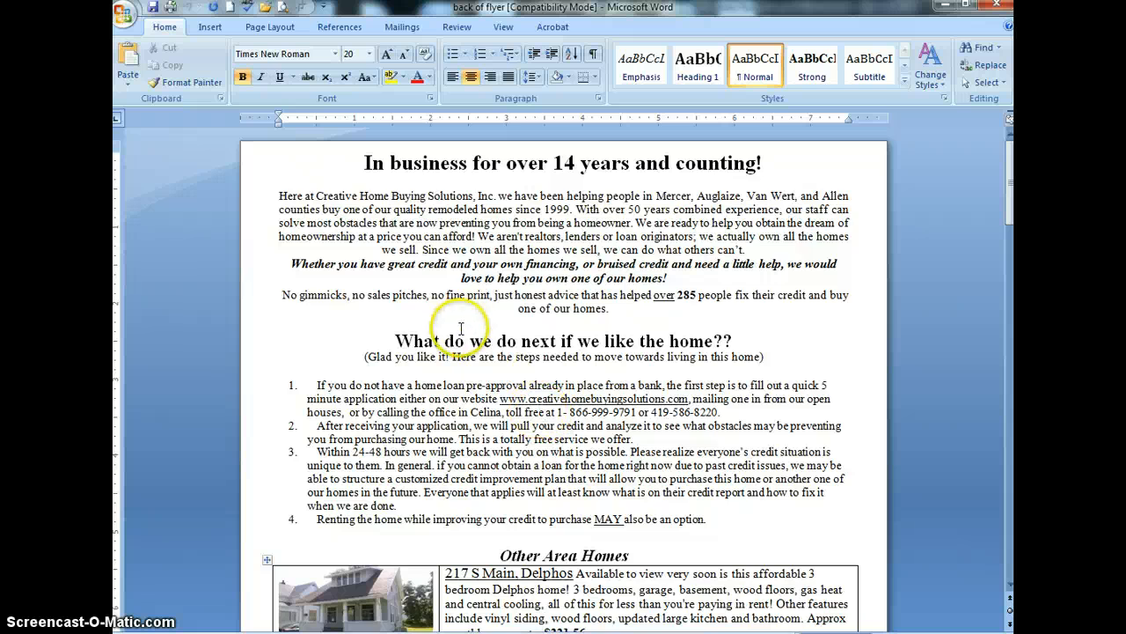
scroll(460, 328, "down", 9)
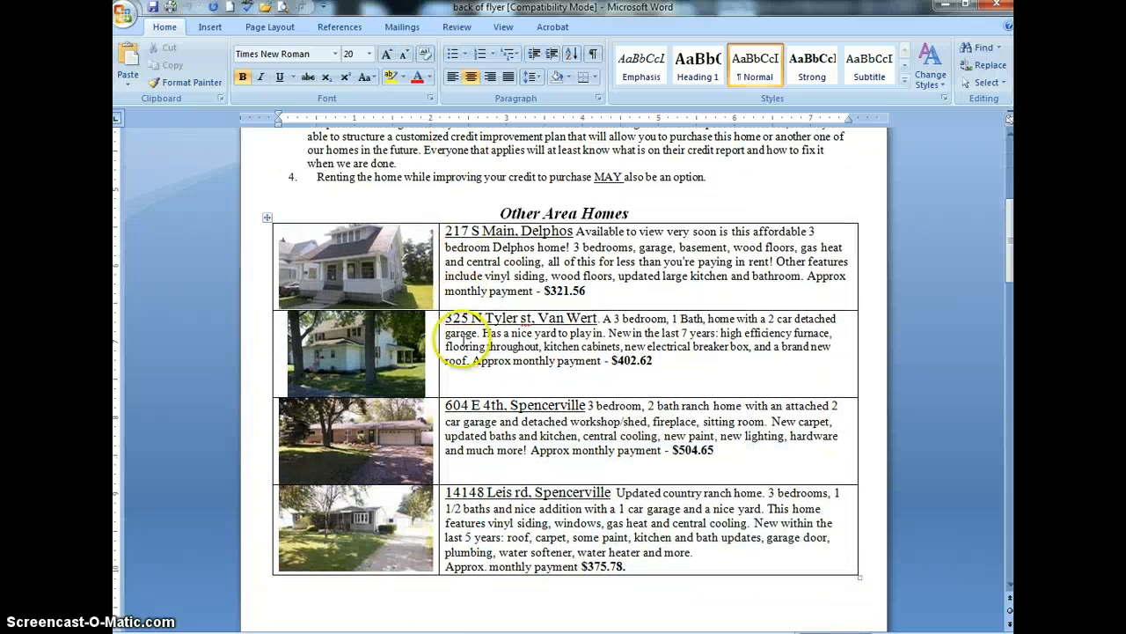
left_click(403, 352)
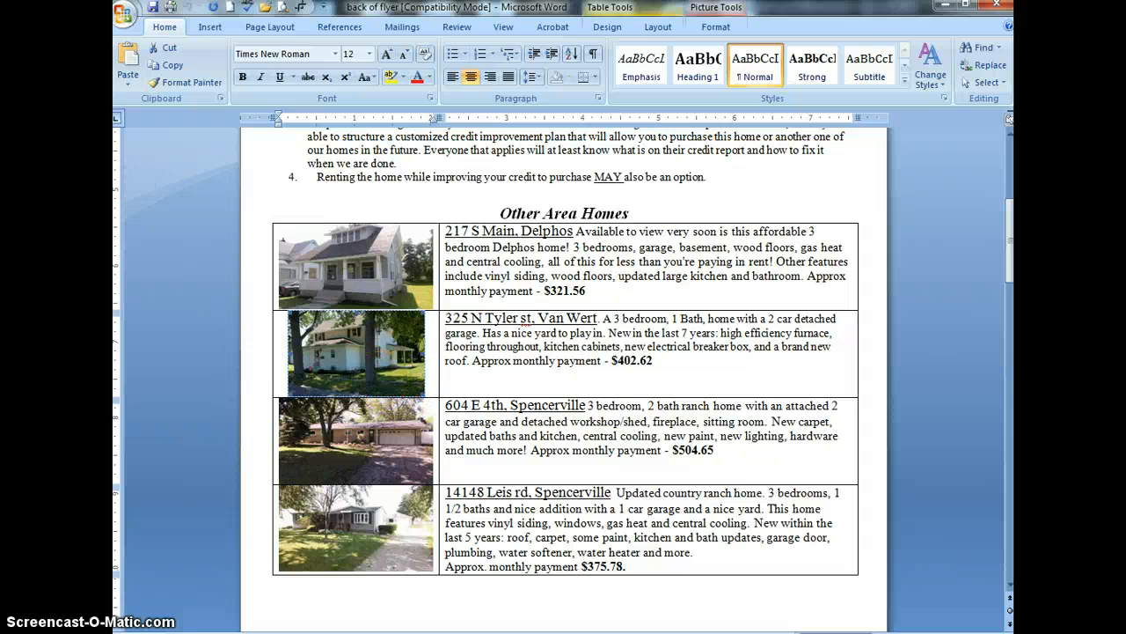
left_click(211, 26)
left_click(276, 56)
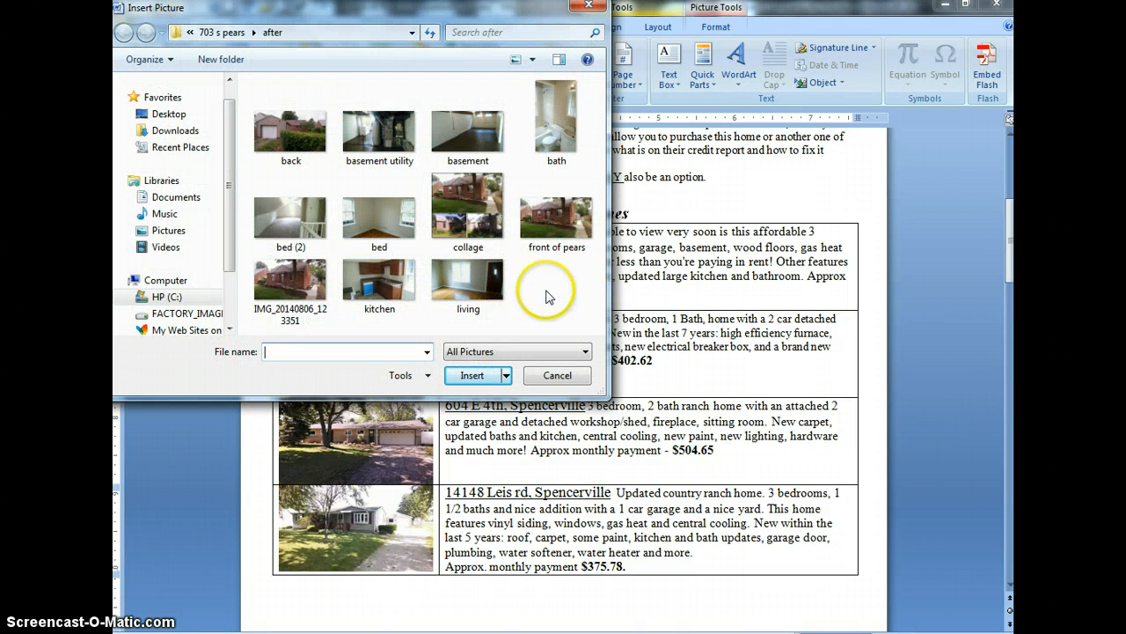
double_click(554, 220)
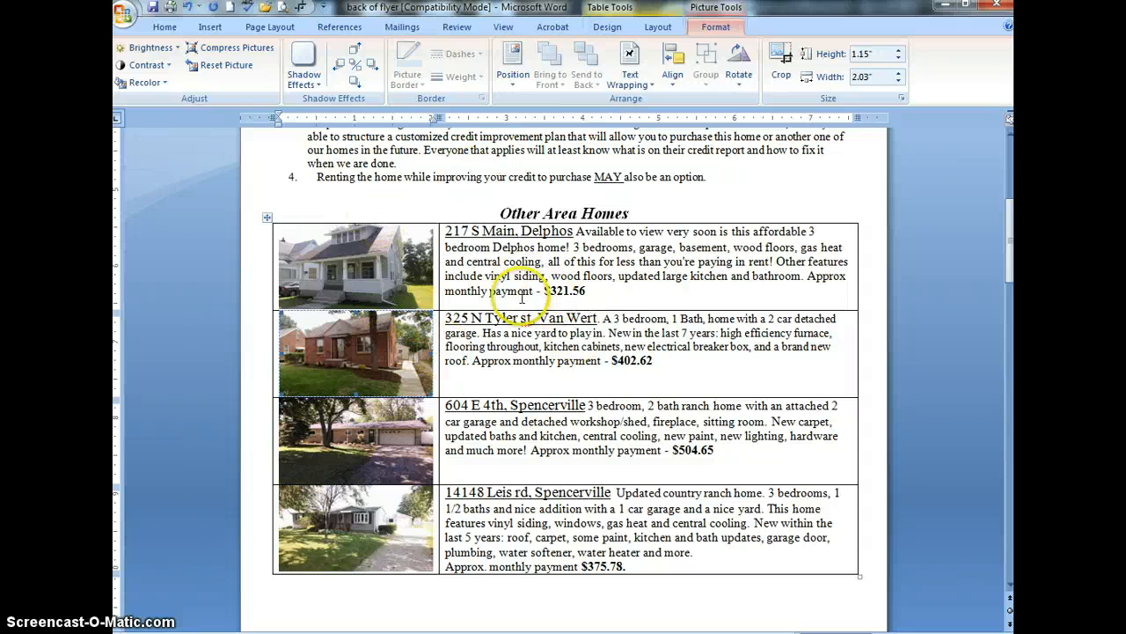
left_click(447, 318)
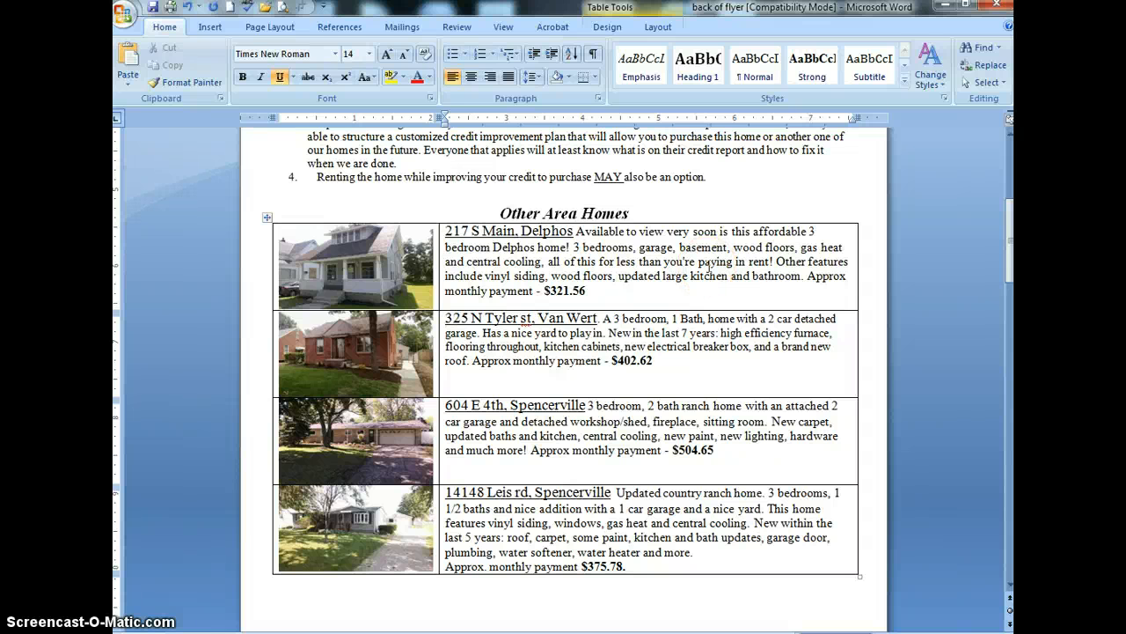
type("jn")
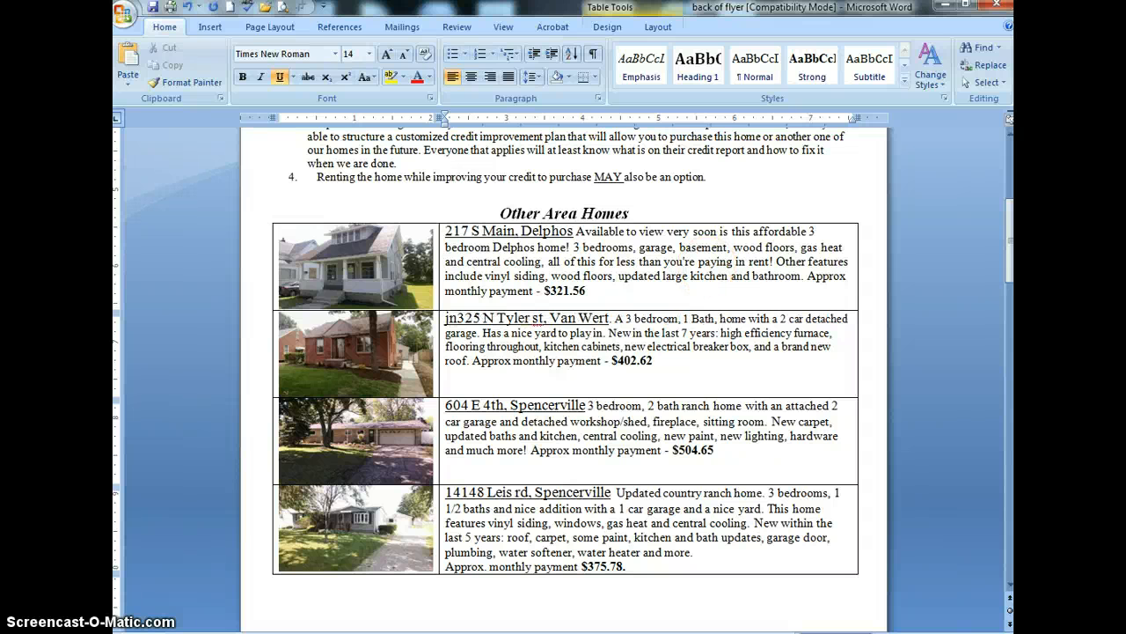
key("BackSpace")
key("BackSpace")
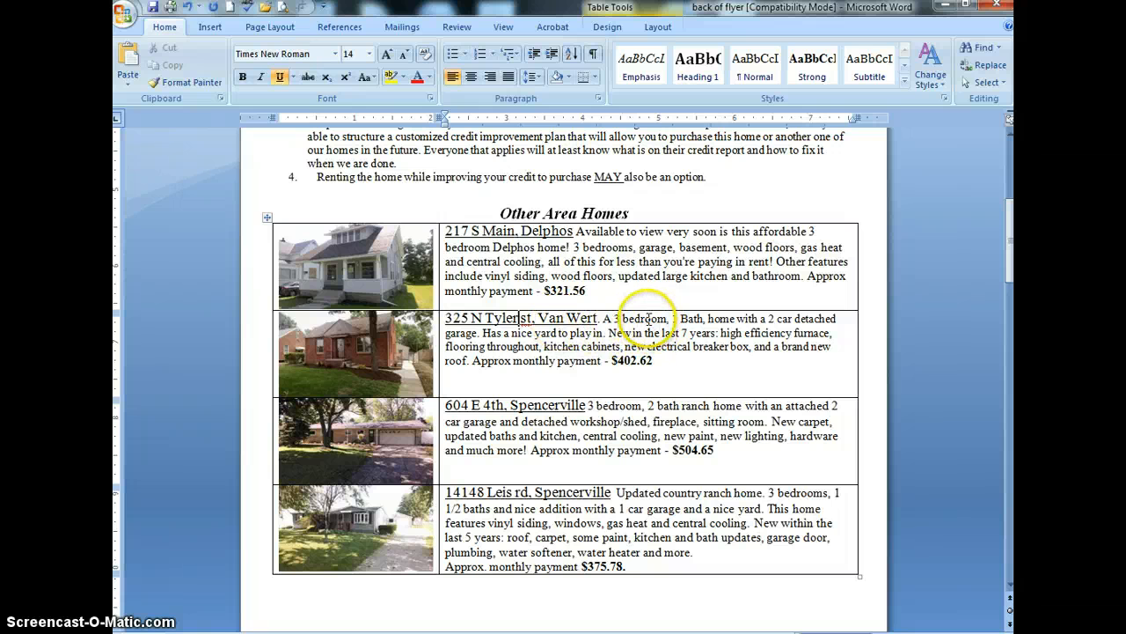
left_click(643, 321)
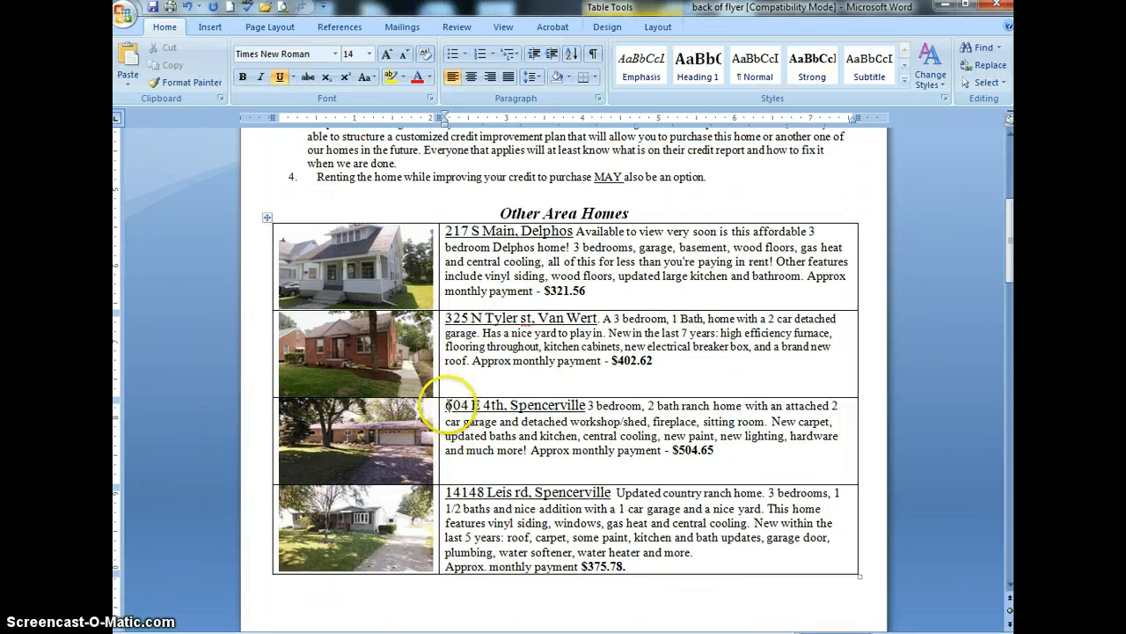
left_click(450, 412)
left_click(448, 406)
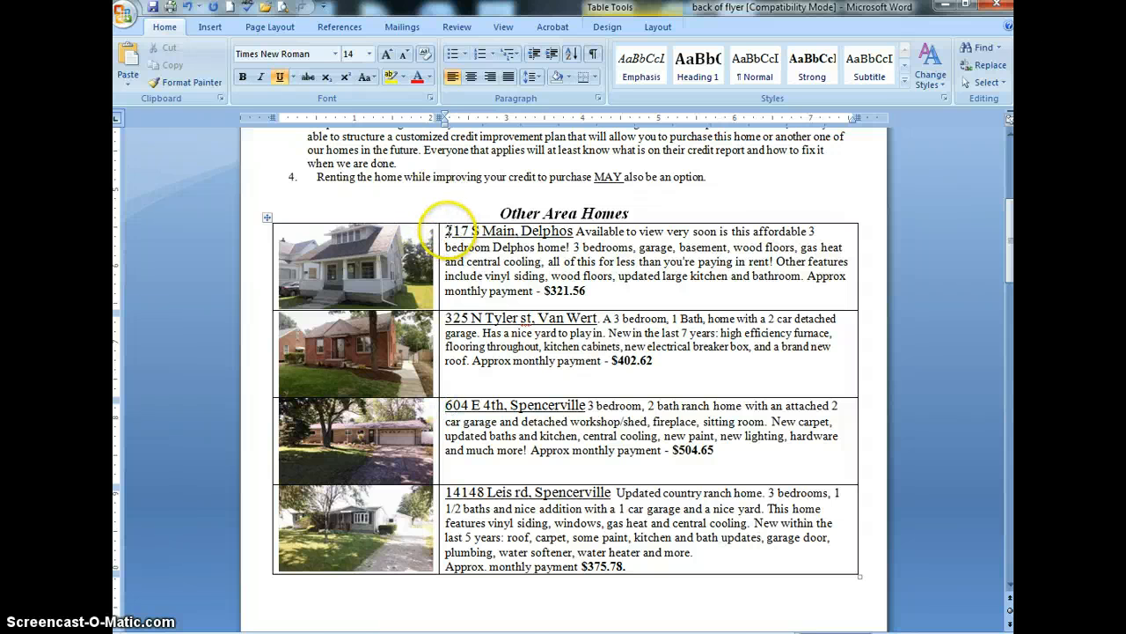
left_click(449, 313)
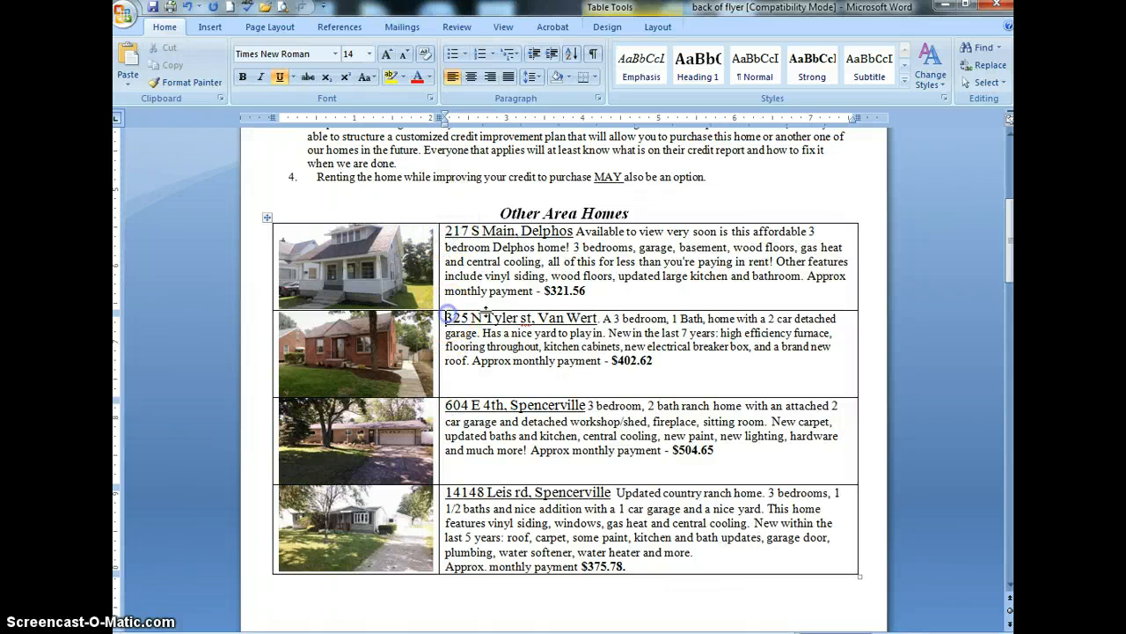
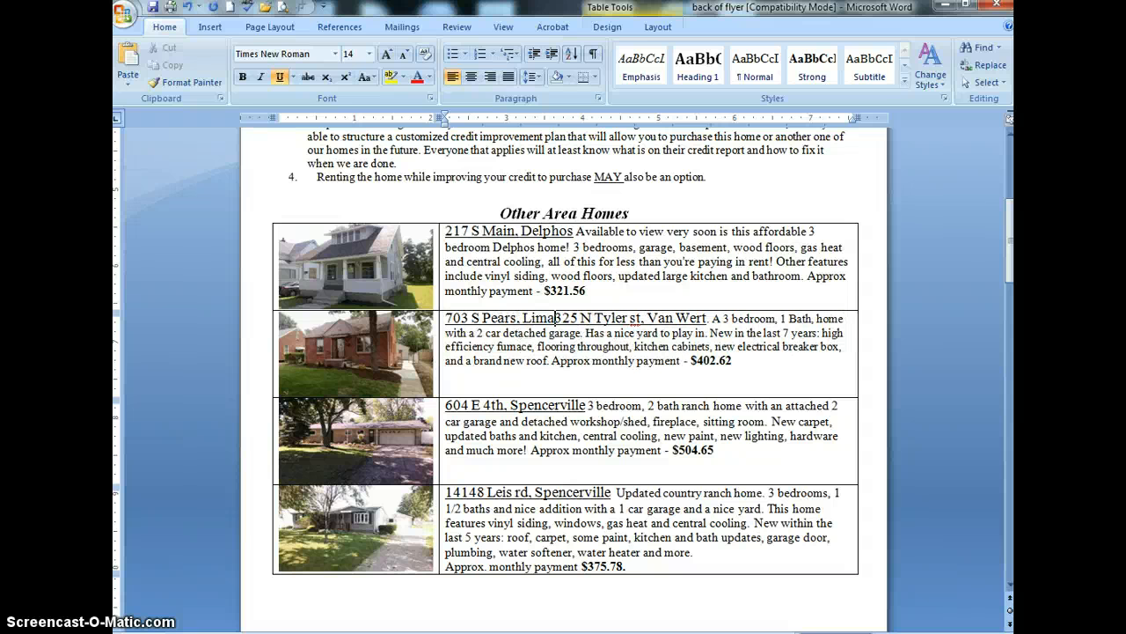
key("Delete")
key("Delete")
key("Delete")
key("Delete")
key("Delete")
key("Delete")
key("Delete")
key("Delete")
key("Delete")
key("Delete")
key("Delete")
key("Delete")
key("Delete")
key("Delete")
key("Delete")
key("Delete")
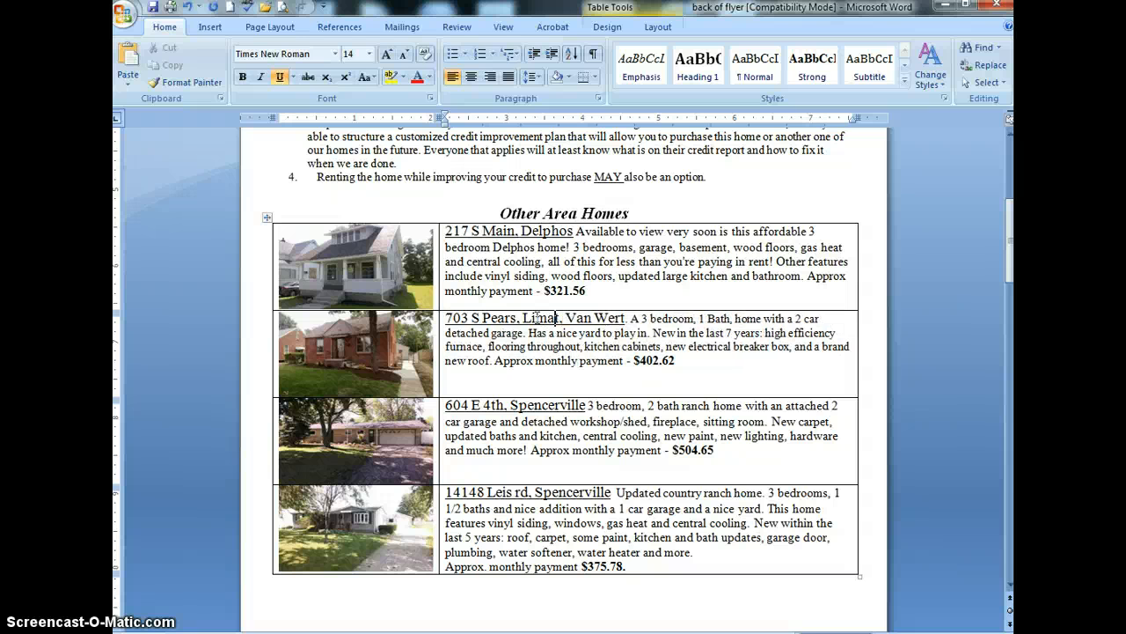
key("Delete")
key("Delete")
key("Delete")
key("Delete")
key("Delete")
key("Delete")
key("Delete")
key("Delete")
key("Delete")
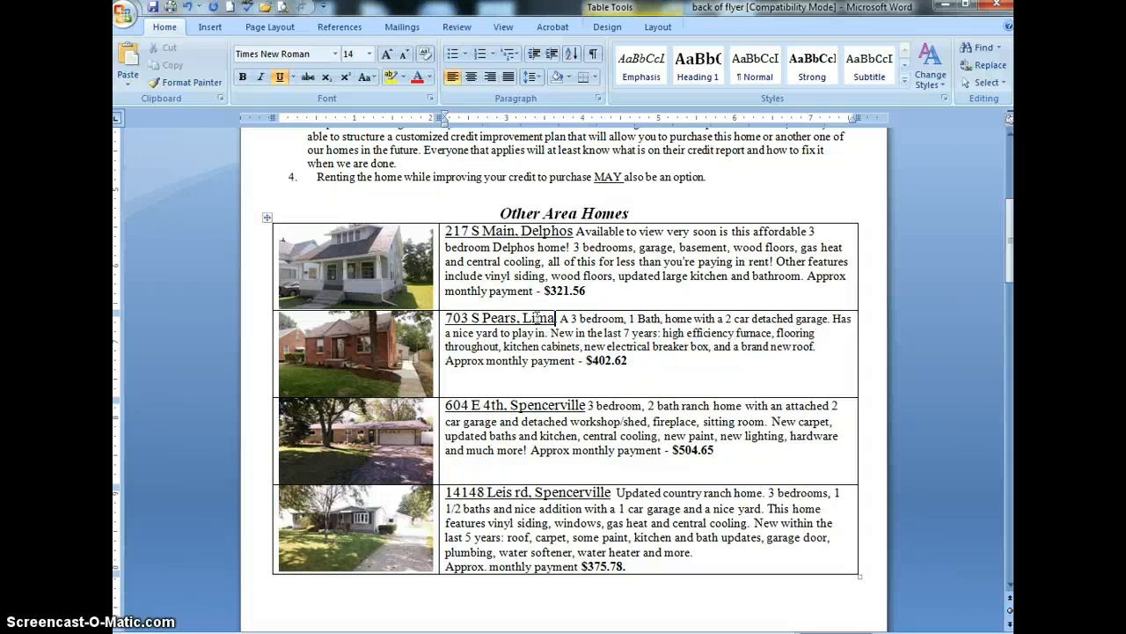
key("Delete")
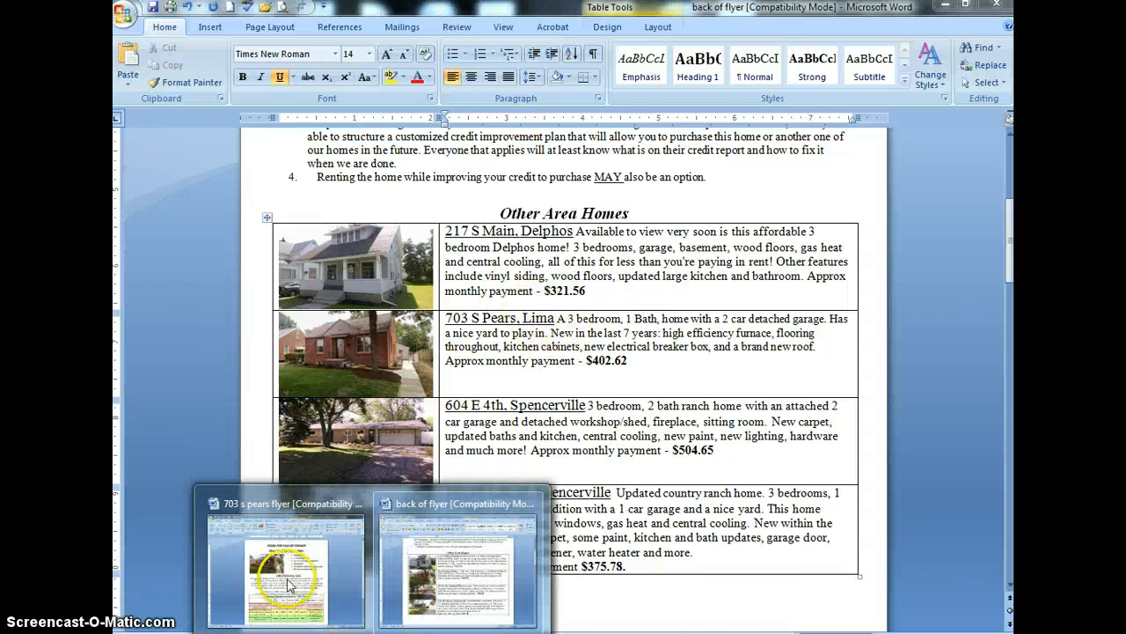
left_click(288, 569)
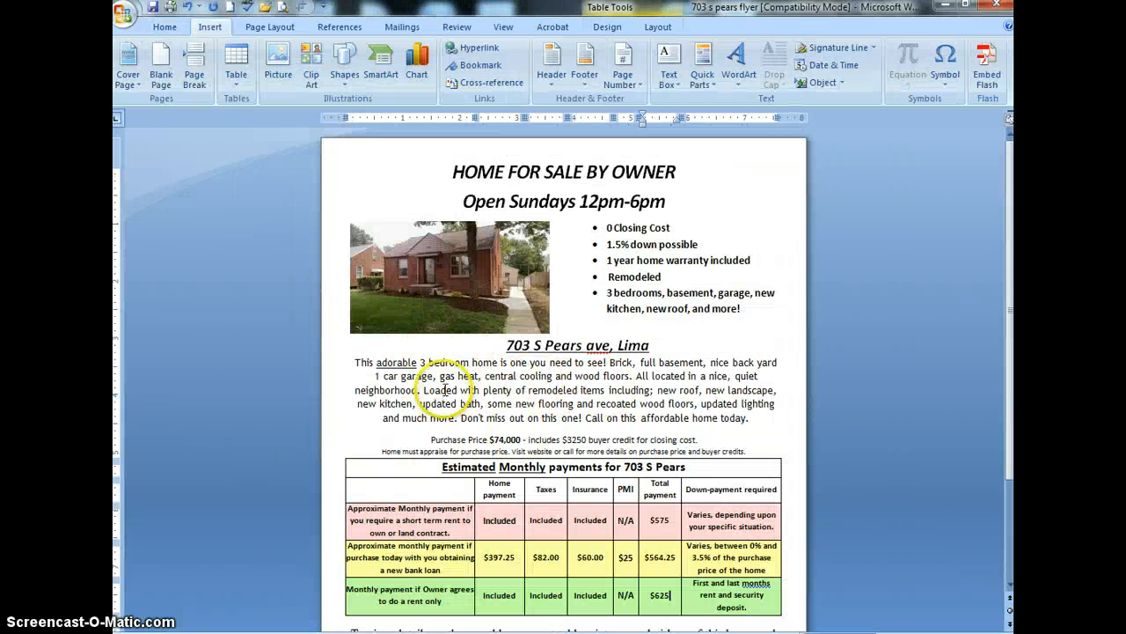
left_click(373, 632)
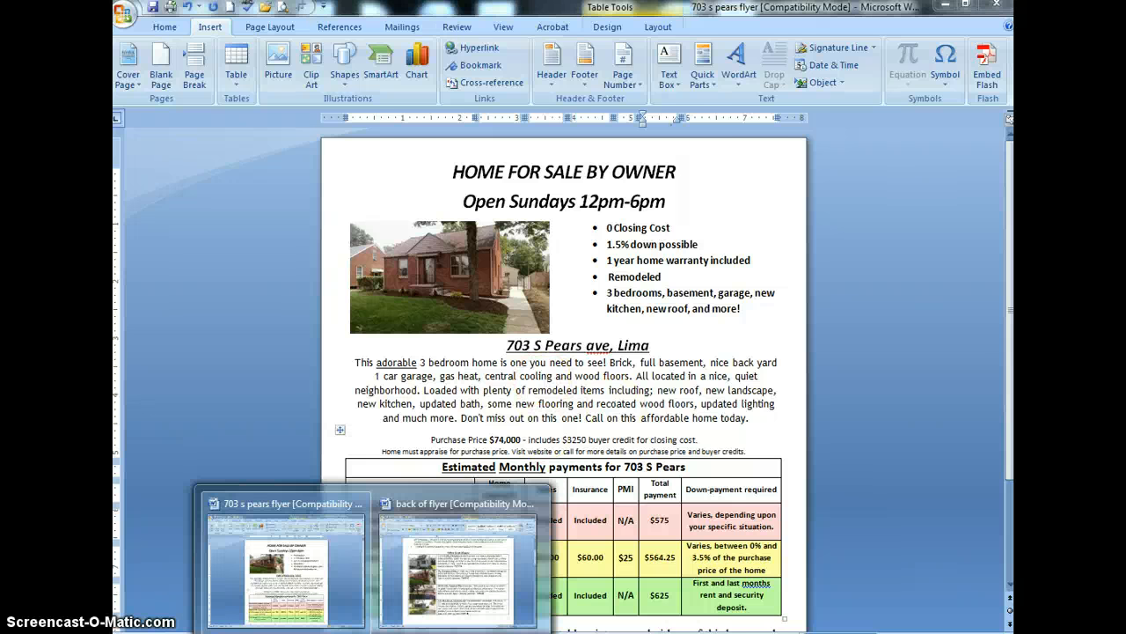
left_click(435, 600)
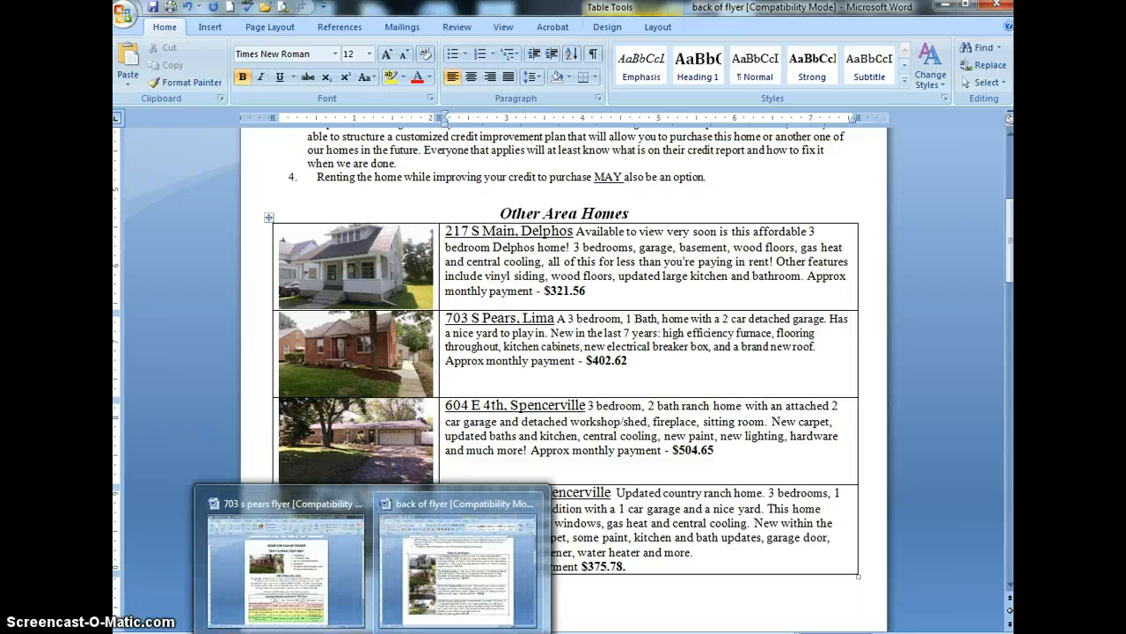
left_click(449, 594)
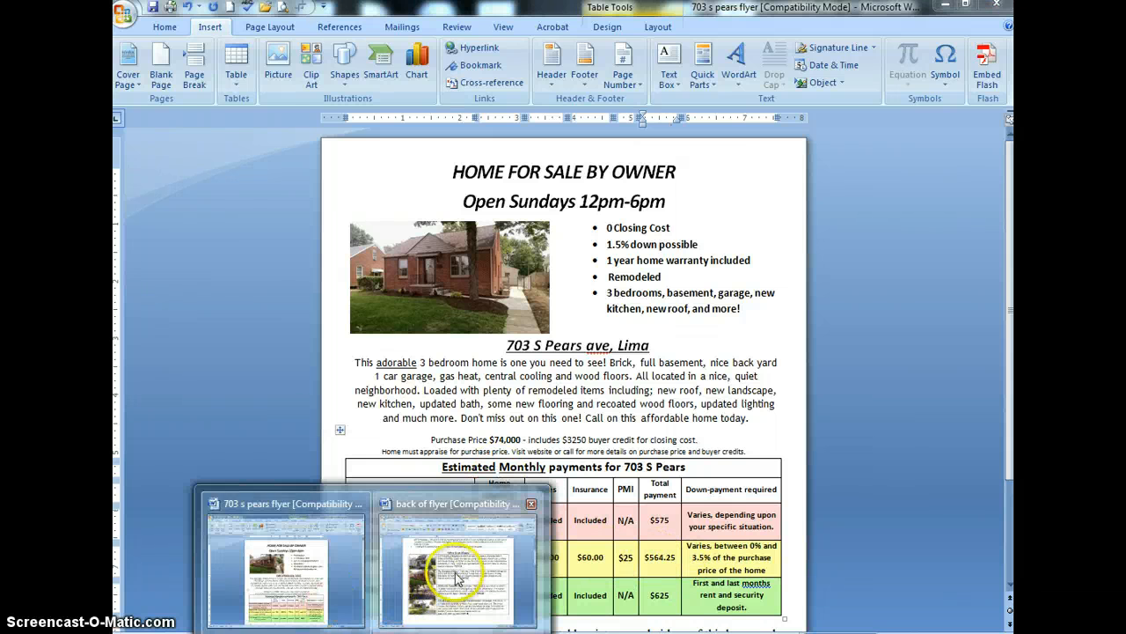
left_click(458, 592)
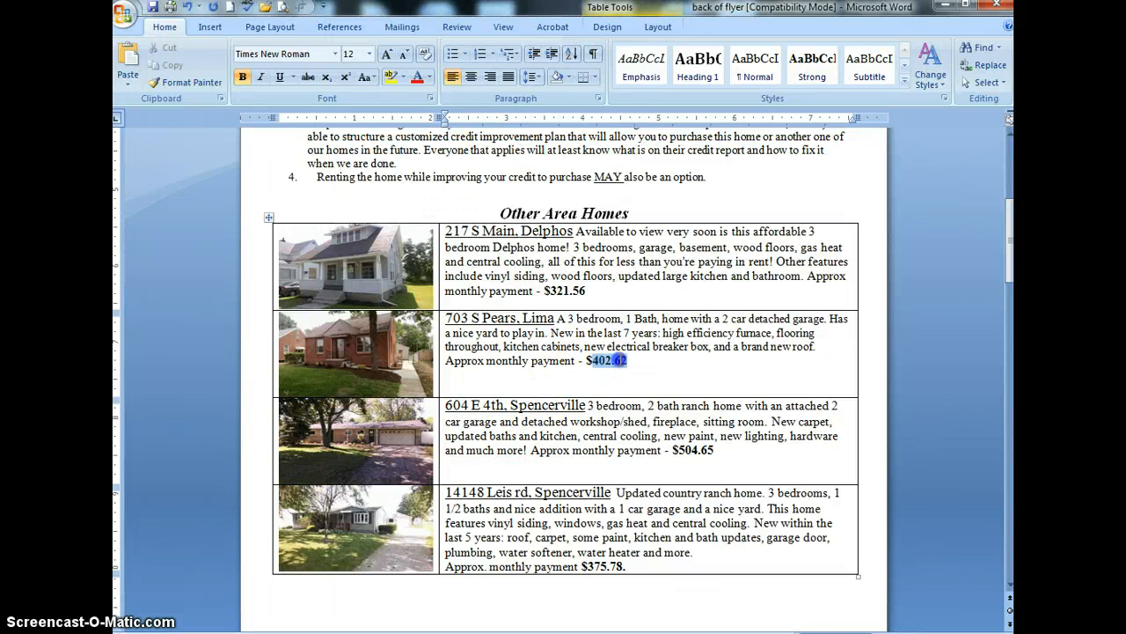
scroll(502, 525, "up", 8)
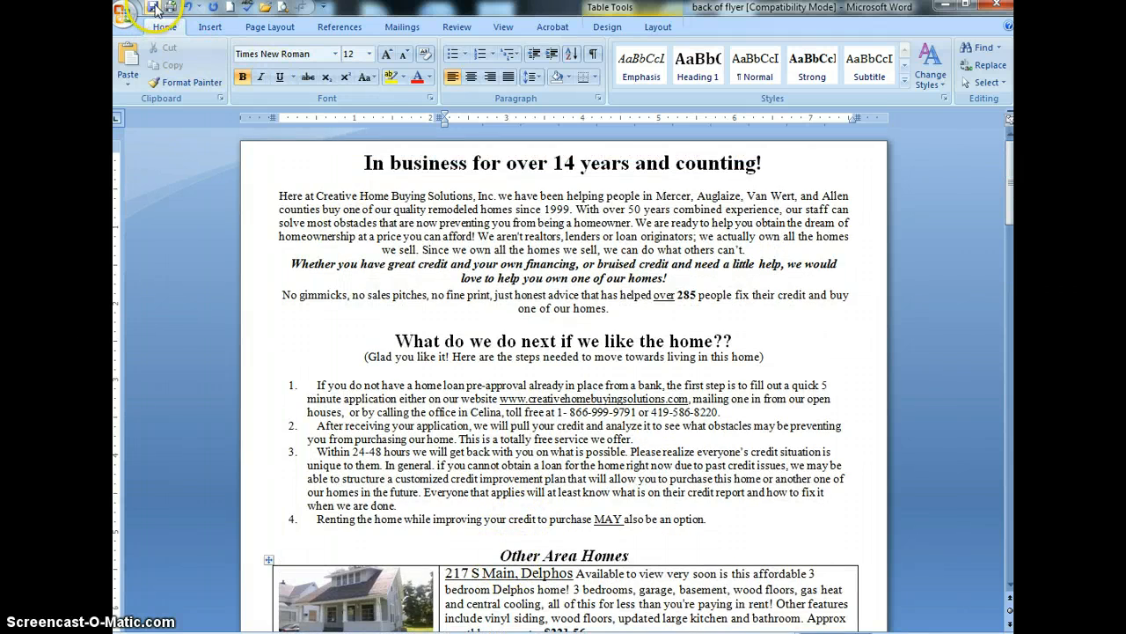
scroll(422, 312, "down", 5)
scroll(422, 316, "up", 4)
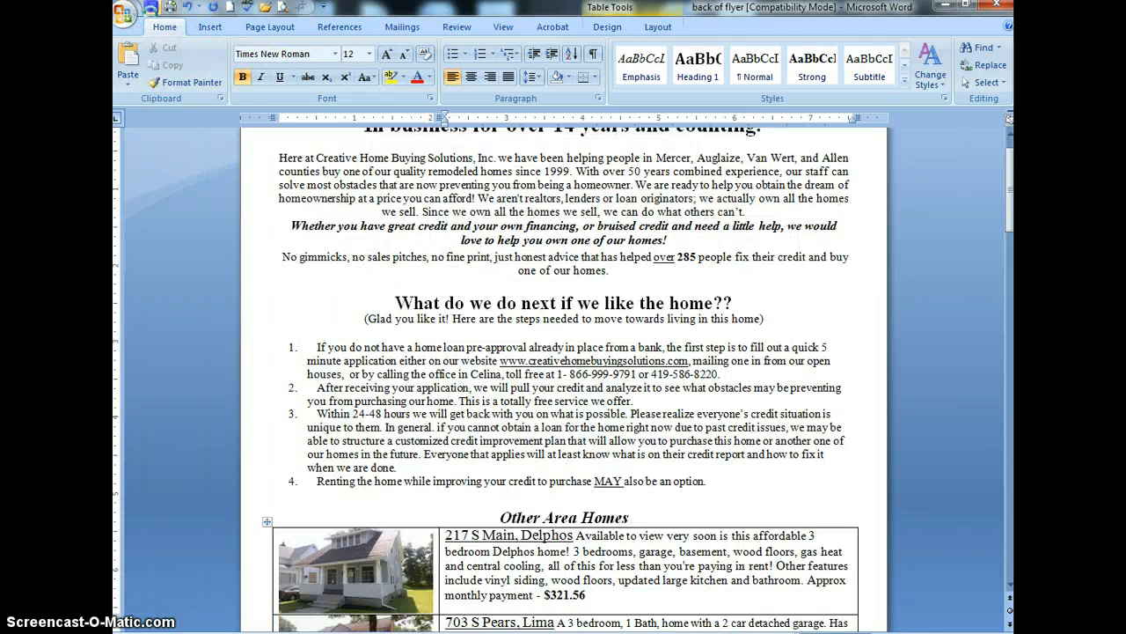
left_click(123, 14)
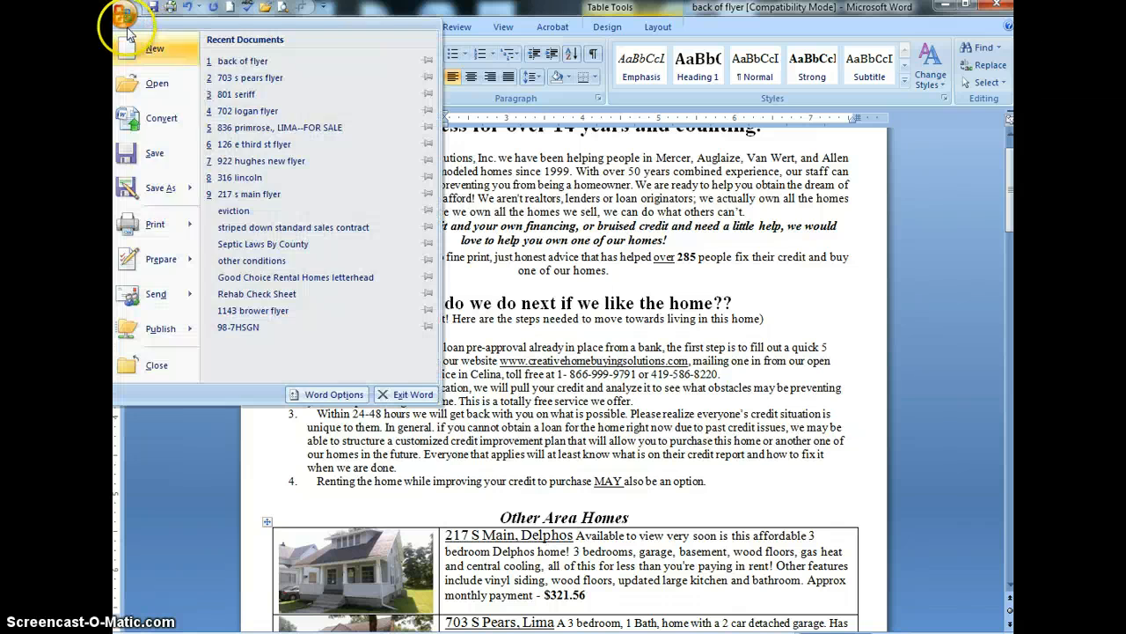
left_click(153, 195)
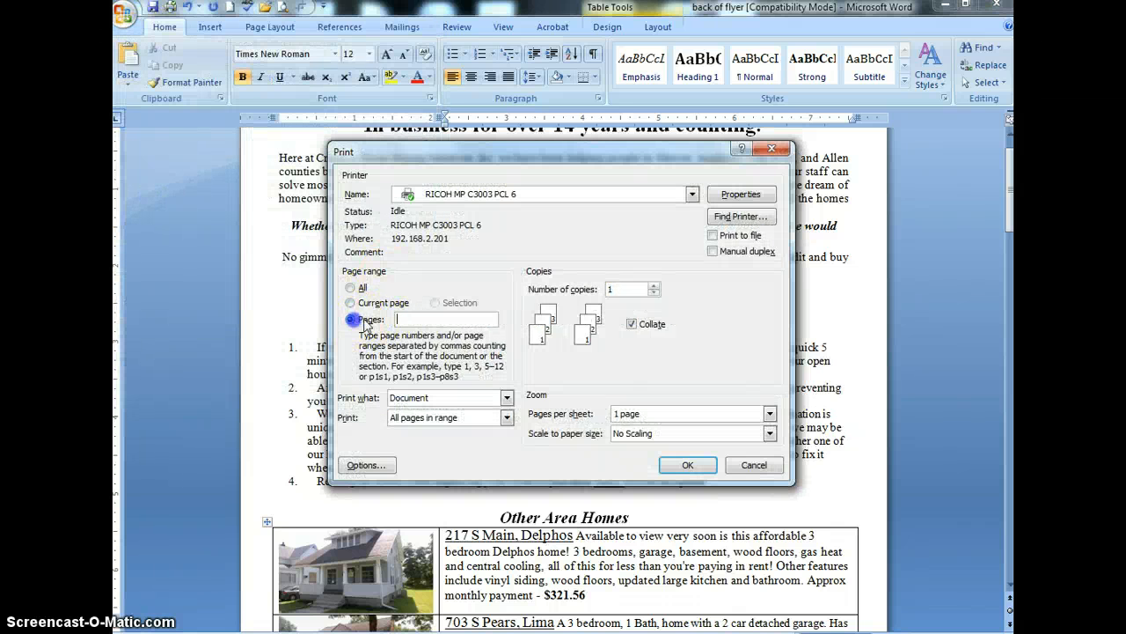
left_click(753, 463)
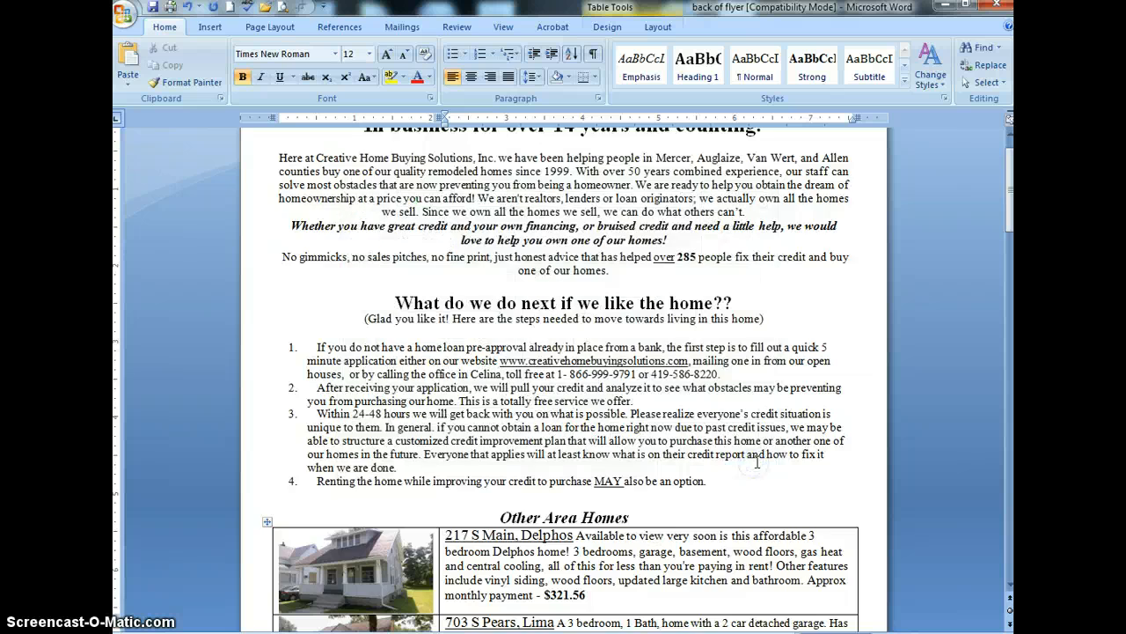
Examine the additional home listings on the later pages of the back of flyer document
scroll(749, 460, "down", 10)
scroll(749, 460, "down", 20)
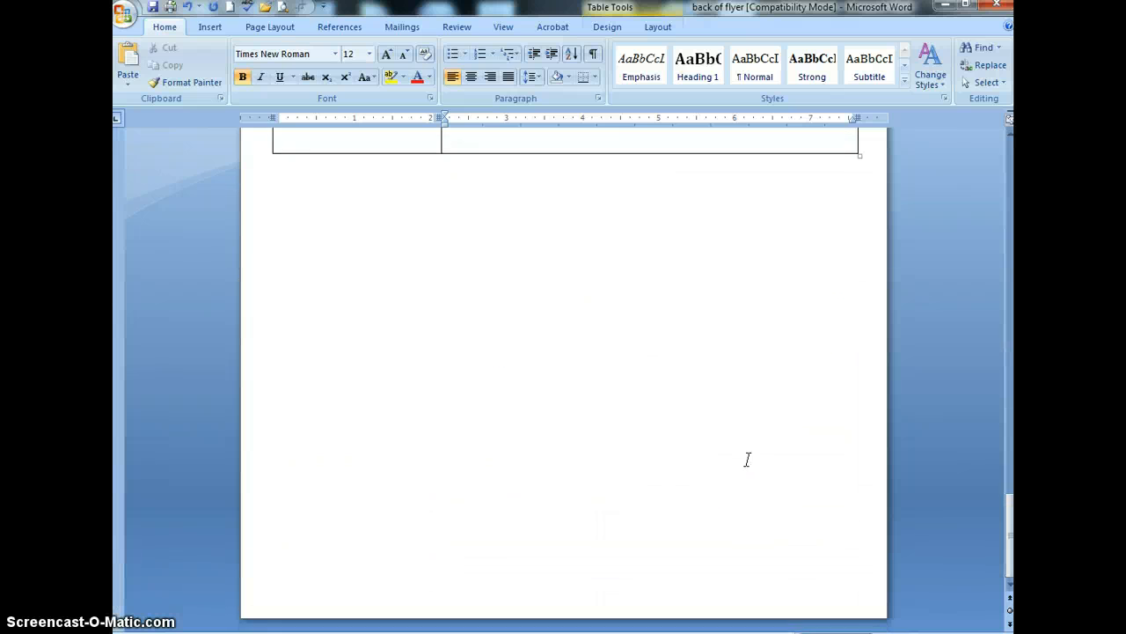
scroll(747, 460, "up", 11)
left_click(733, 451)
scroll(733, 452, "up", 3)
scroll(553, 414, "up", 10)
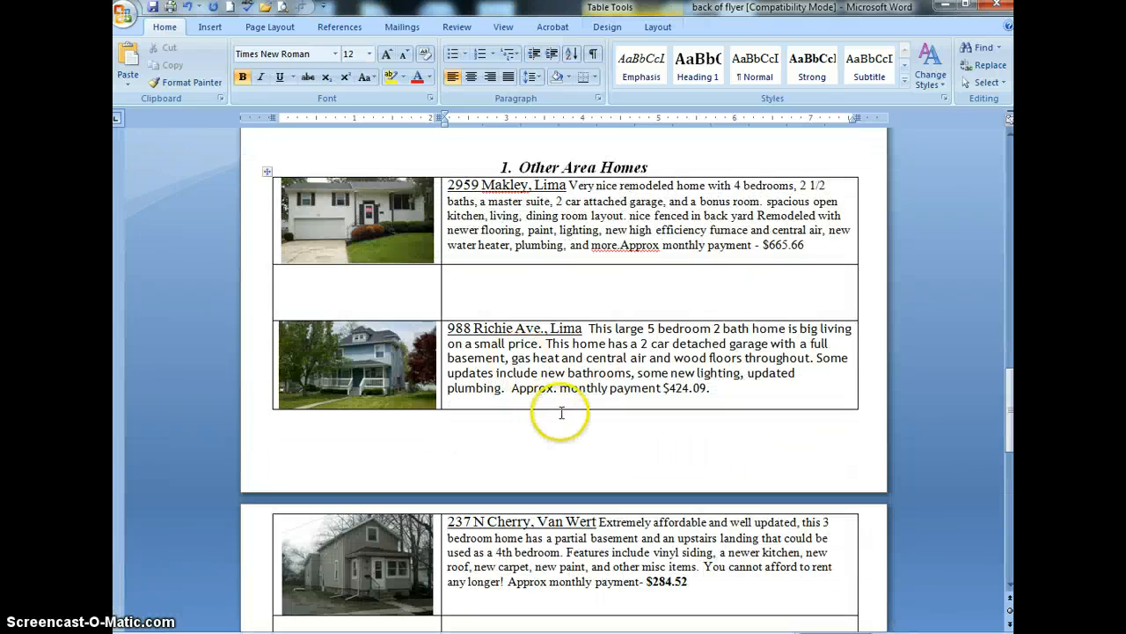
scroll(562, 456, "up", 11)
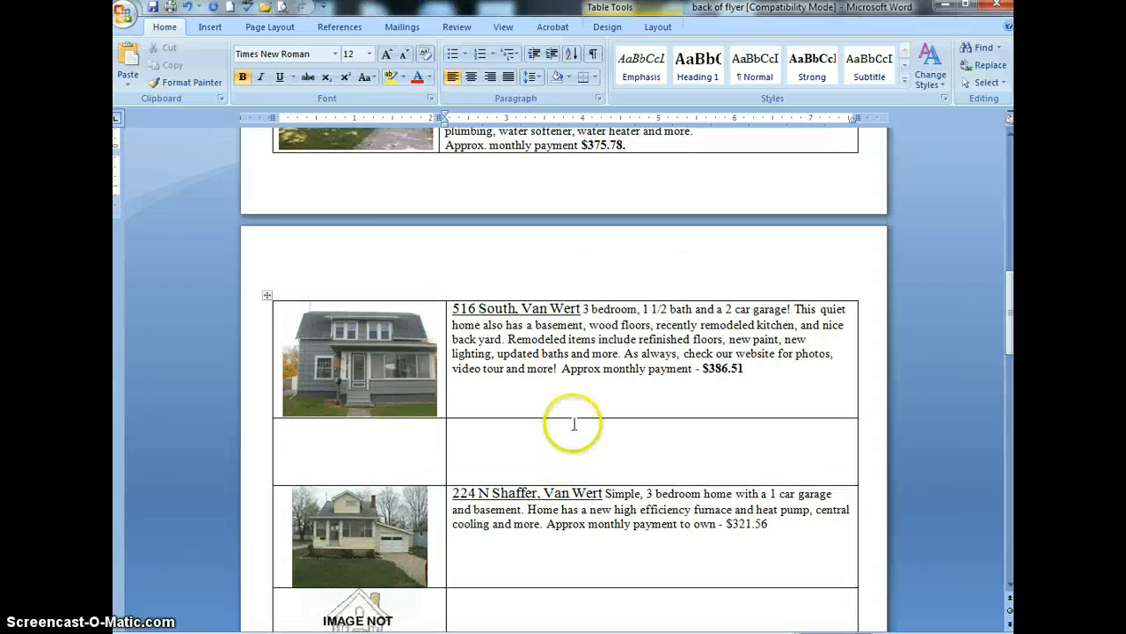
scroll(560, 396, "down", 2)
scroll(545, 335, "up", 16)
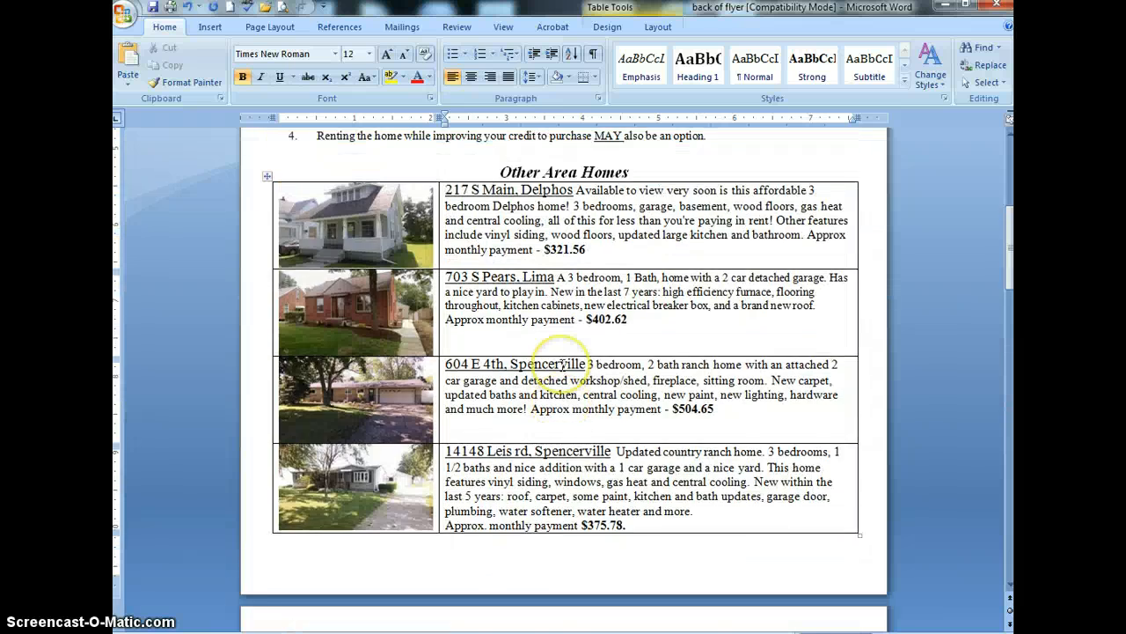
scroll(580, 396, "down", 6)
scroll(581, 396, "up", 4)
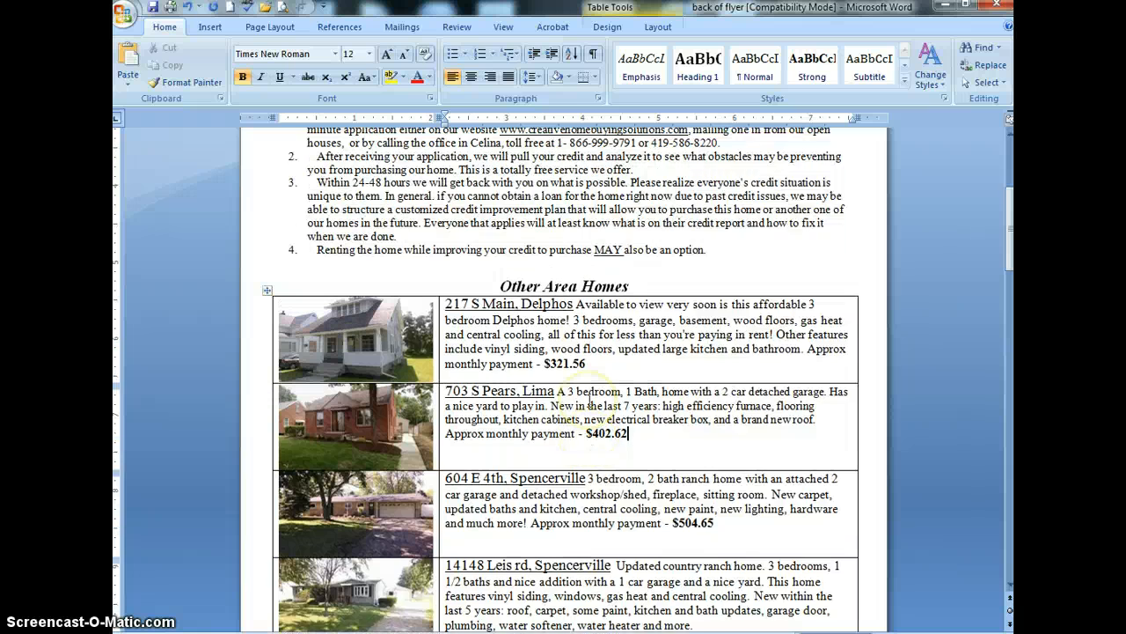
scroll(591, 395, "down", 3)
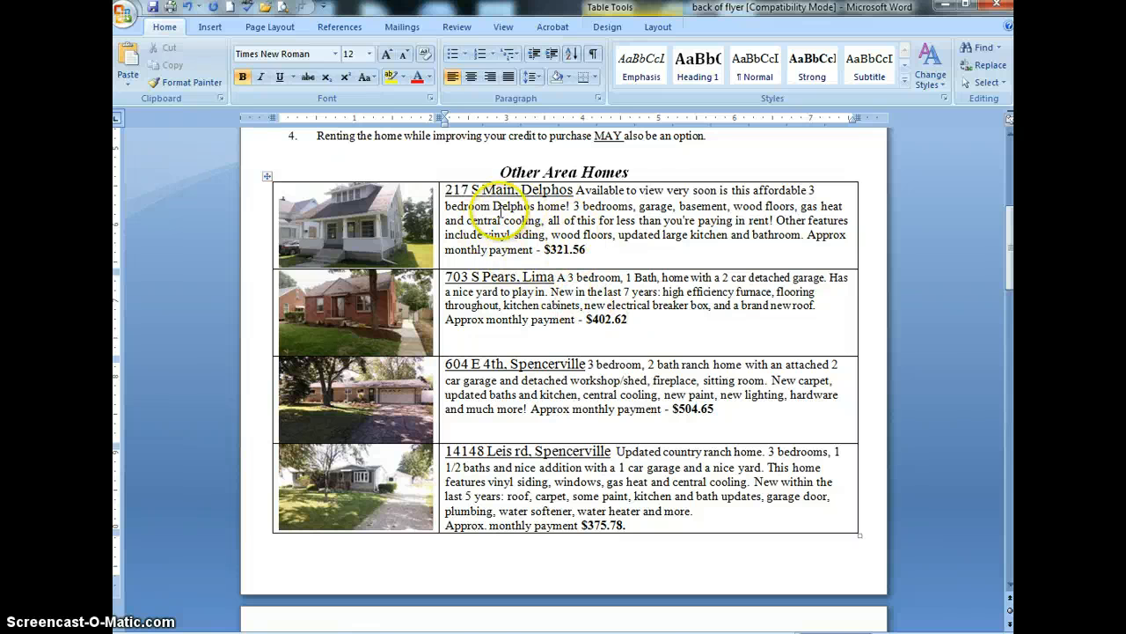
scroll(502, 264, "down", 3)
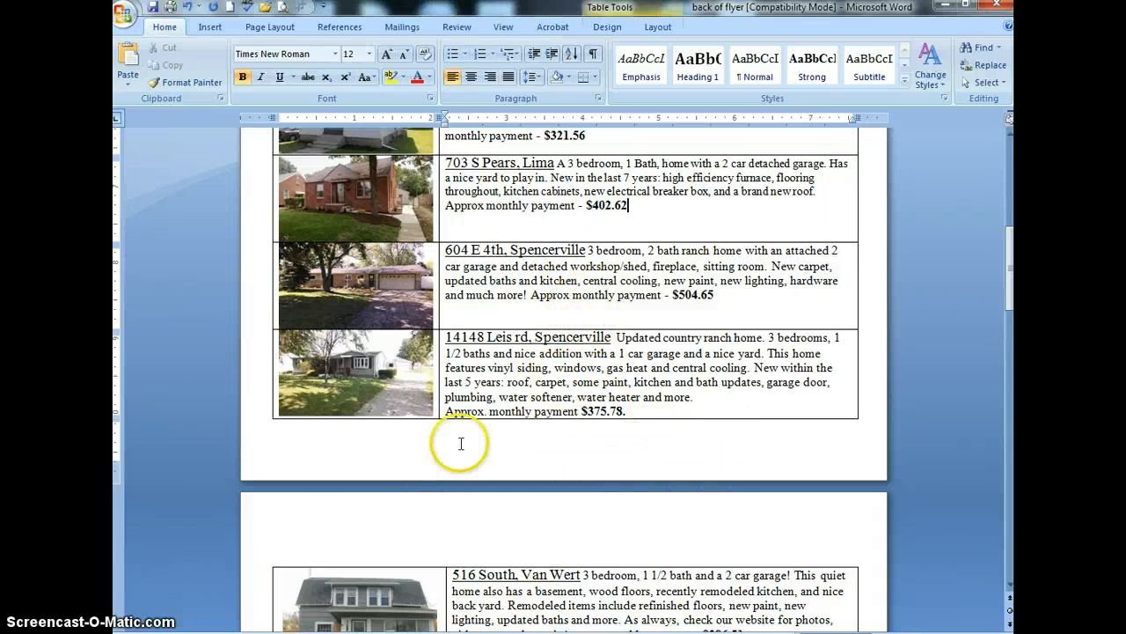
scroll(639, 406, "up", 3)
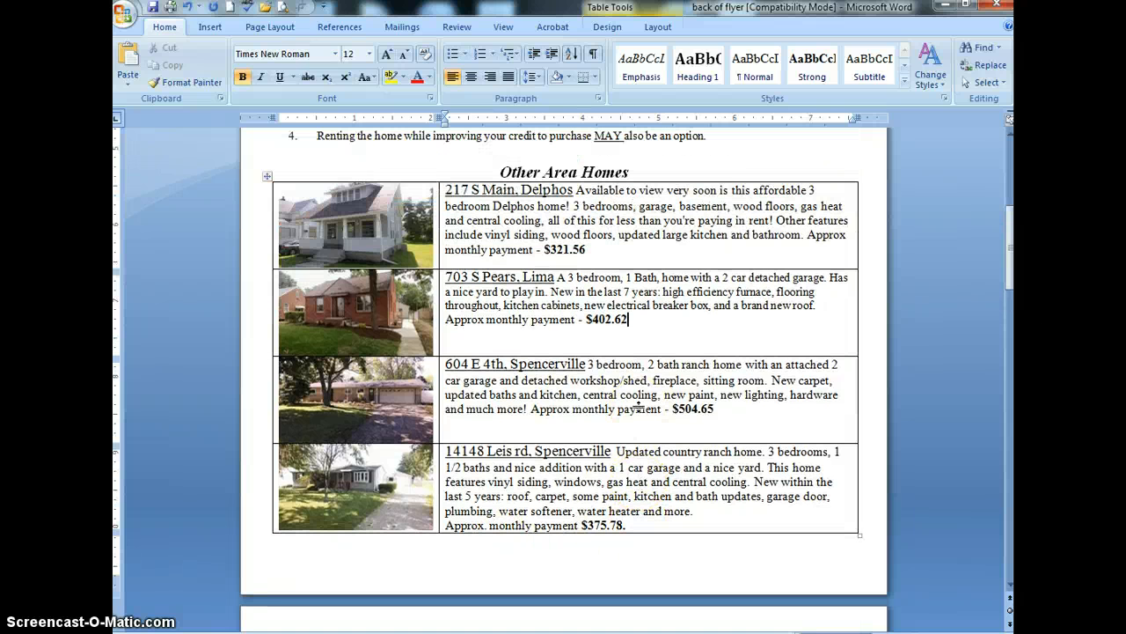
scroll(634, 387, "down", 3)
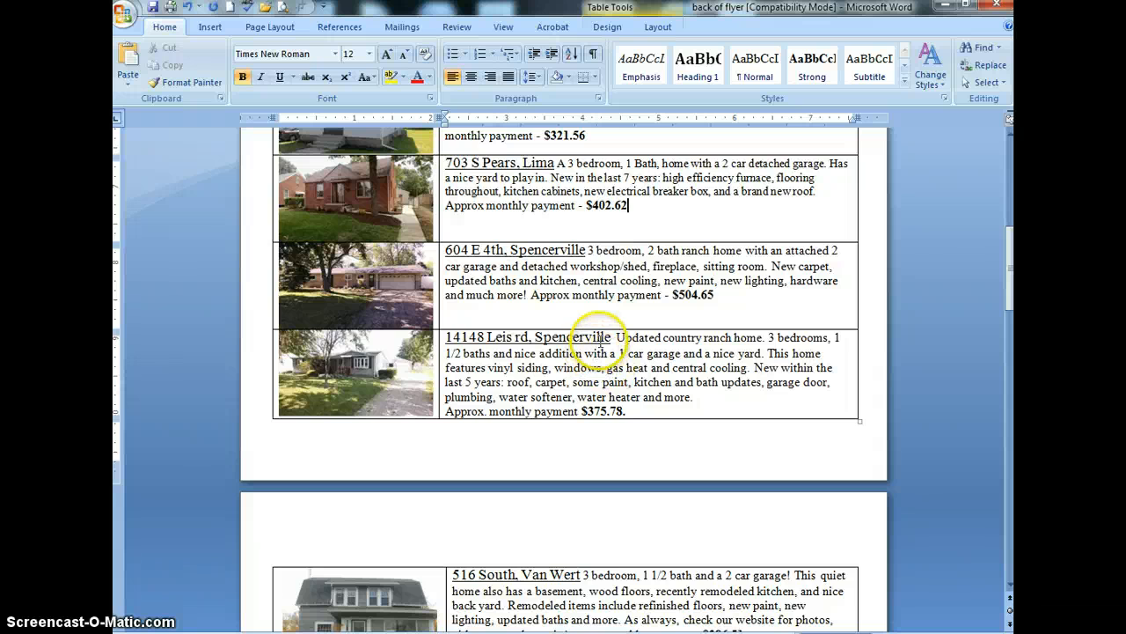
scroll(585, 303, "up", 5)
scroll(528, 291, "up", 1)
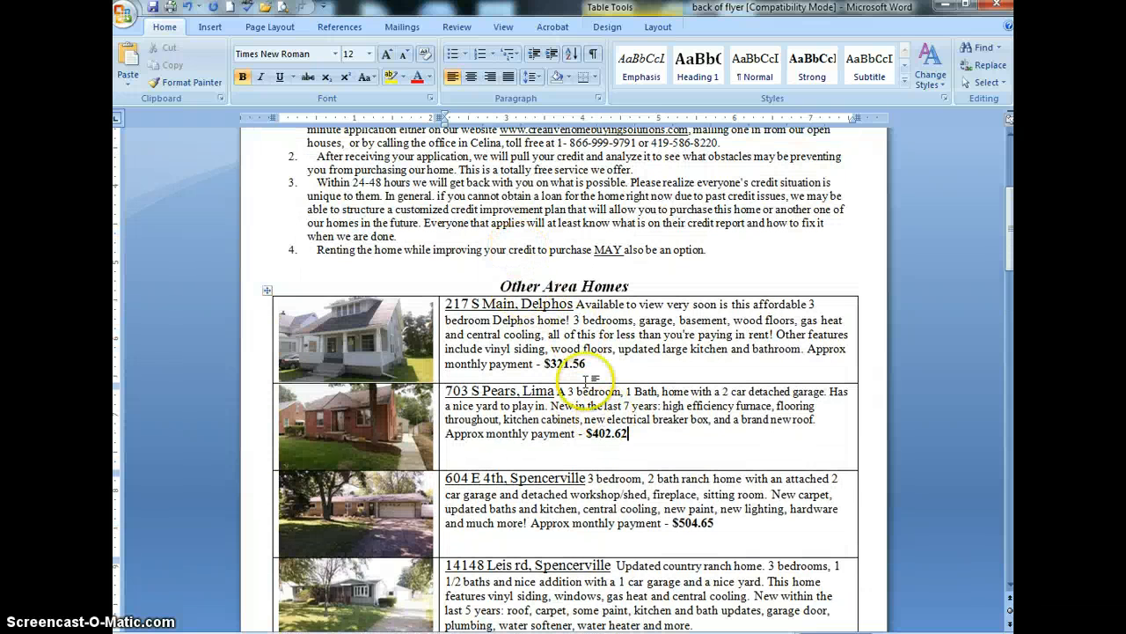
scroll(519, 387, "down", 4)
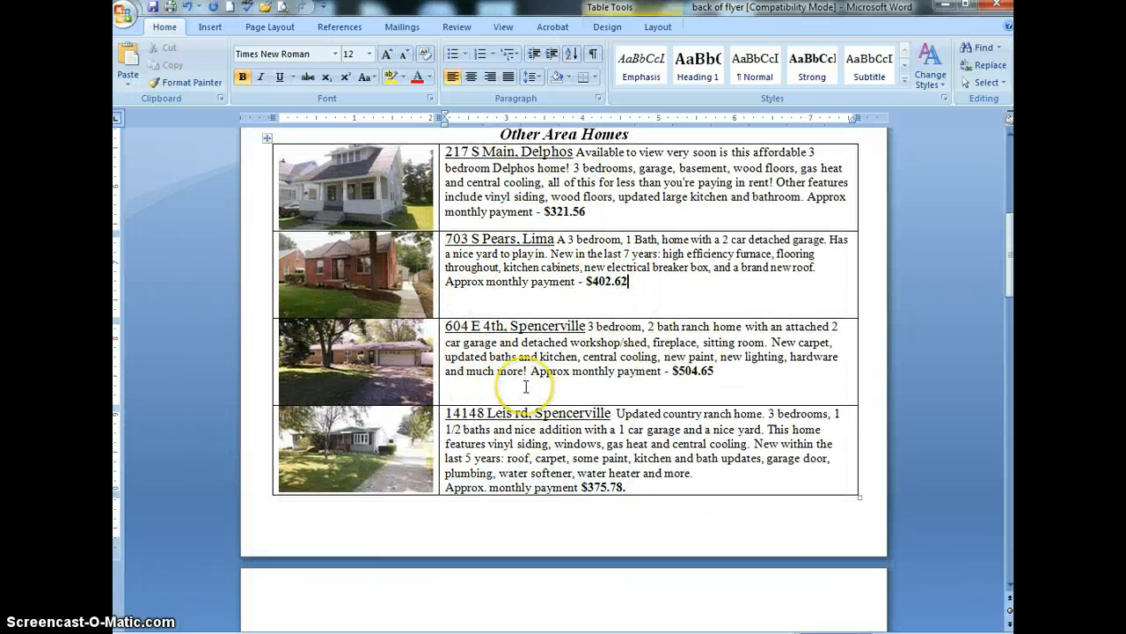
scroll(546, 383, "down", 6)
scroll(563, 400, "up", 7)
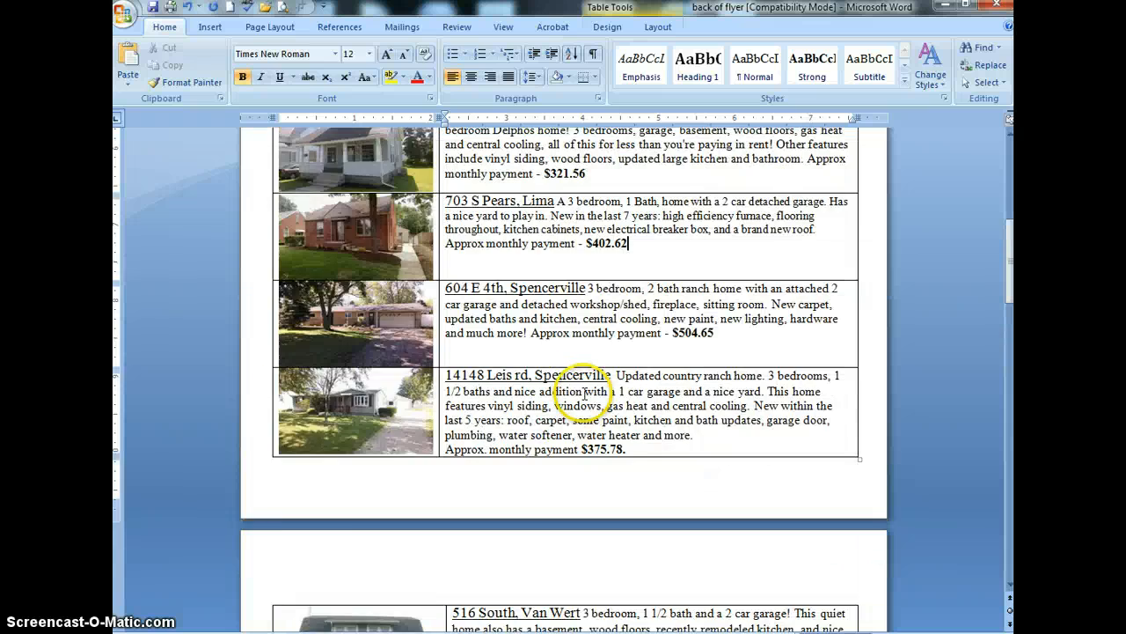
scroll(572, 392, "up", 8)
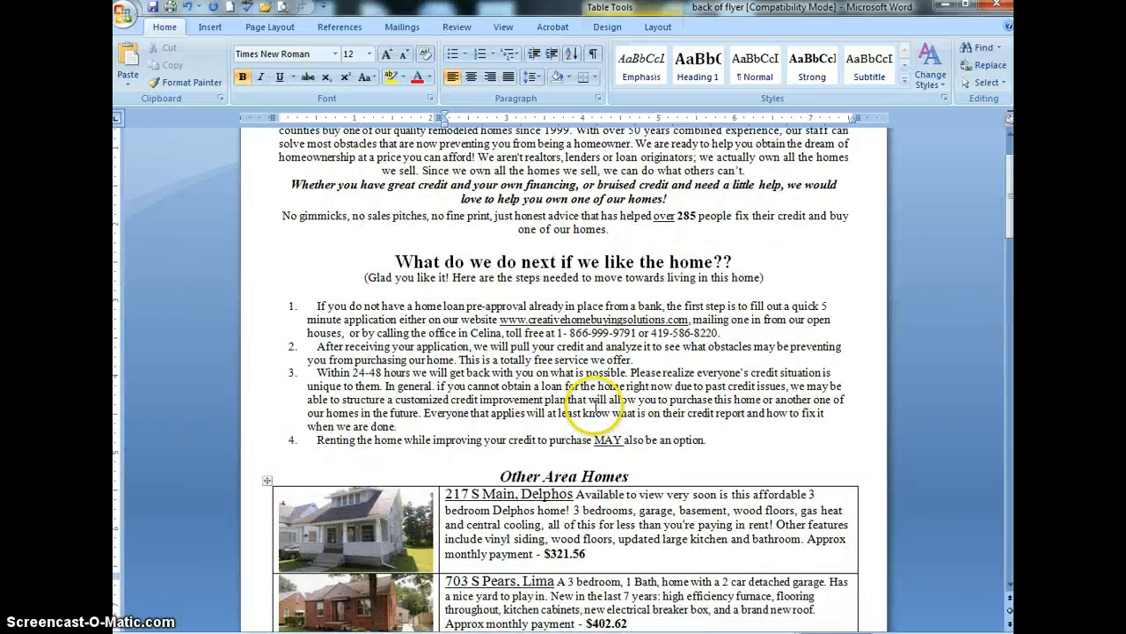
left_click(122, 15)
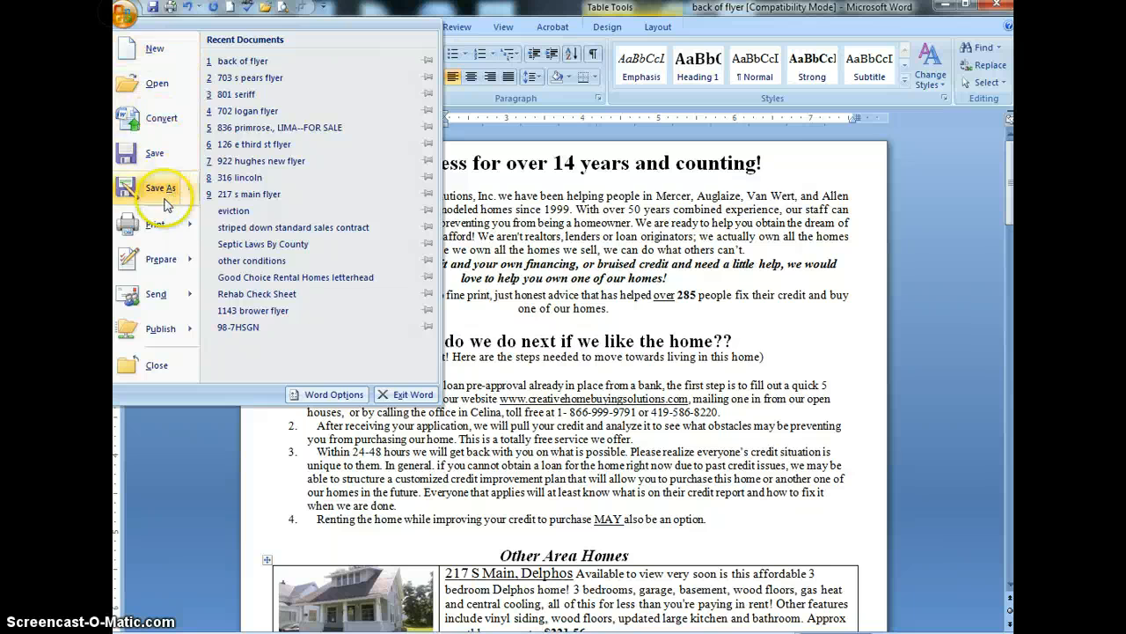
left_click(155, 223)
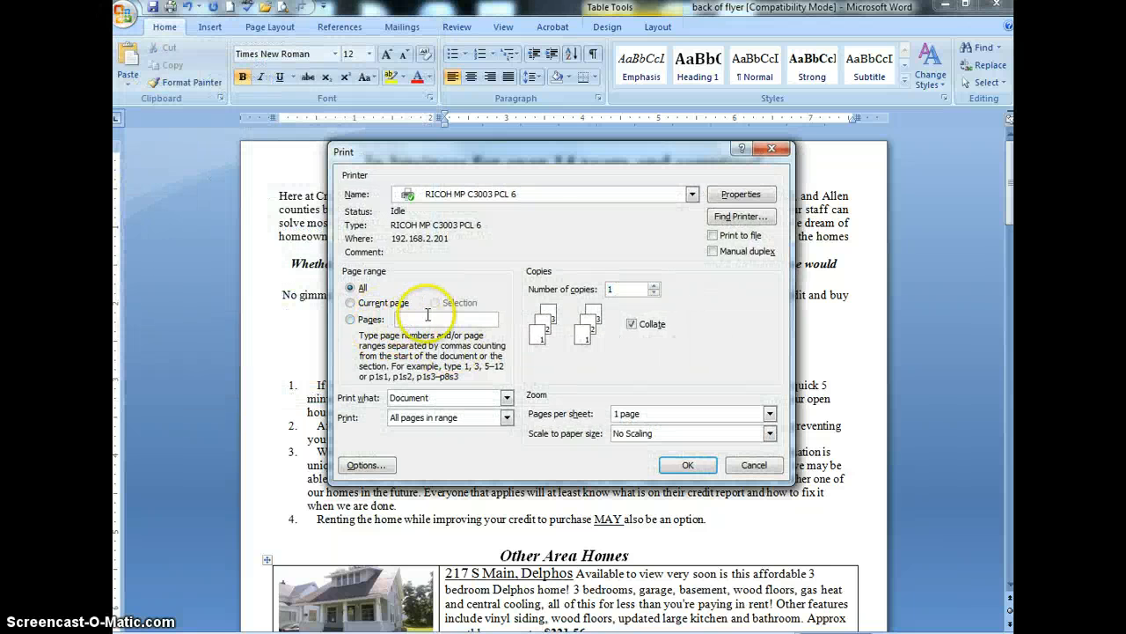
type("1")
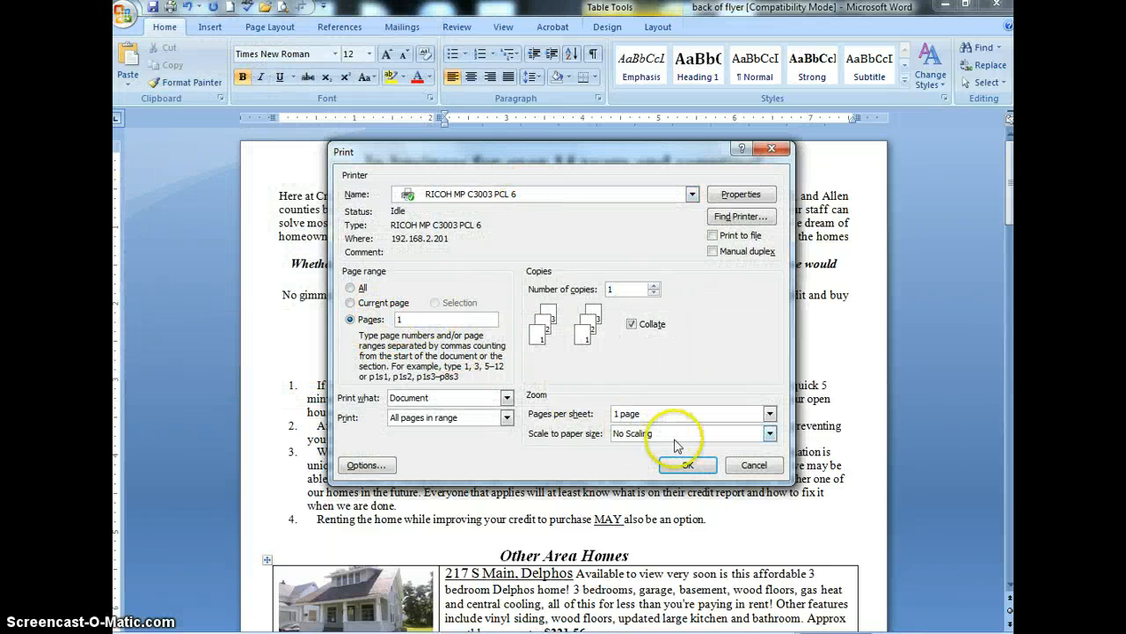
left_click(752, 465)
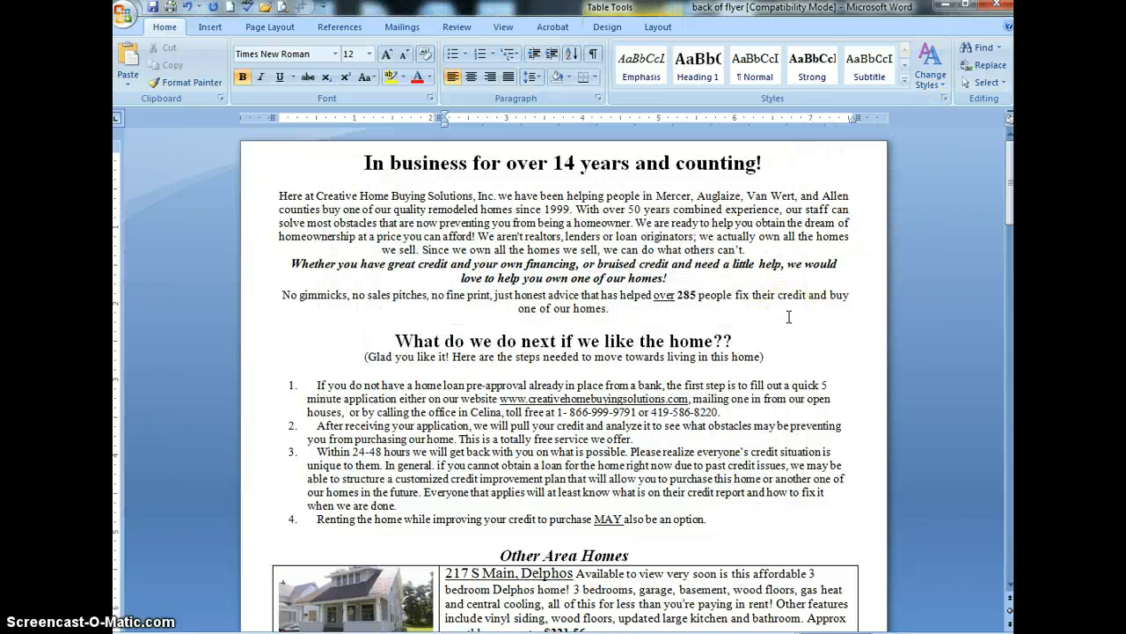
left_click(542, 384)
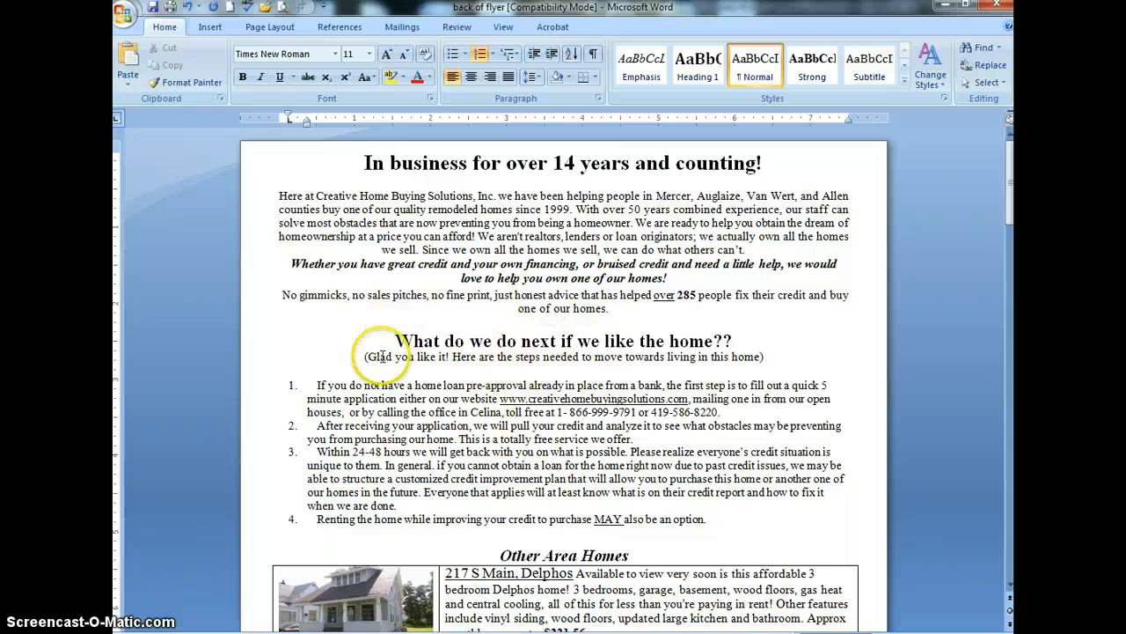
left_click(581, 452)
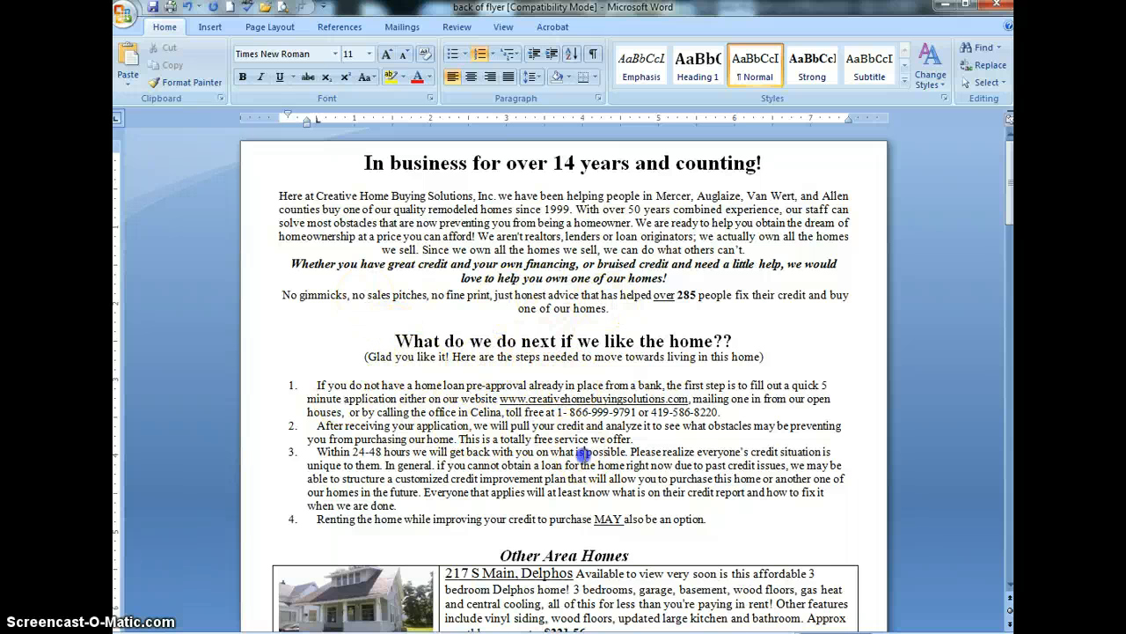
scroll(581, 452, "down", 10)
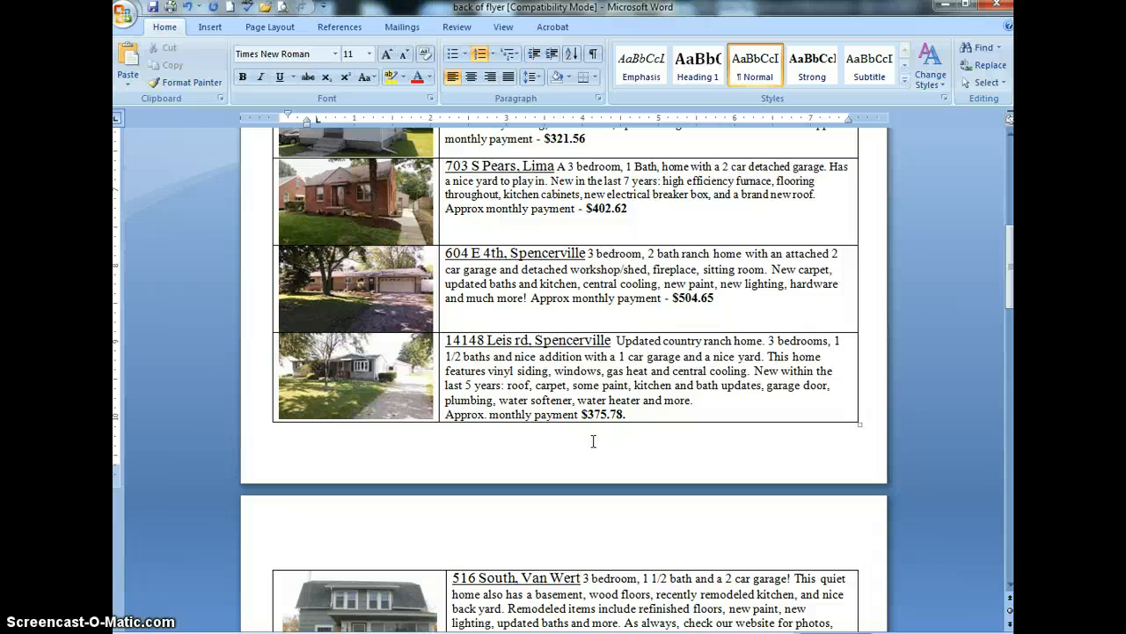
left_click(629, 483)
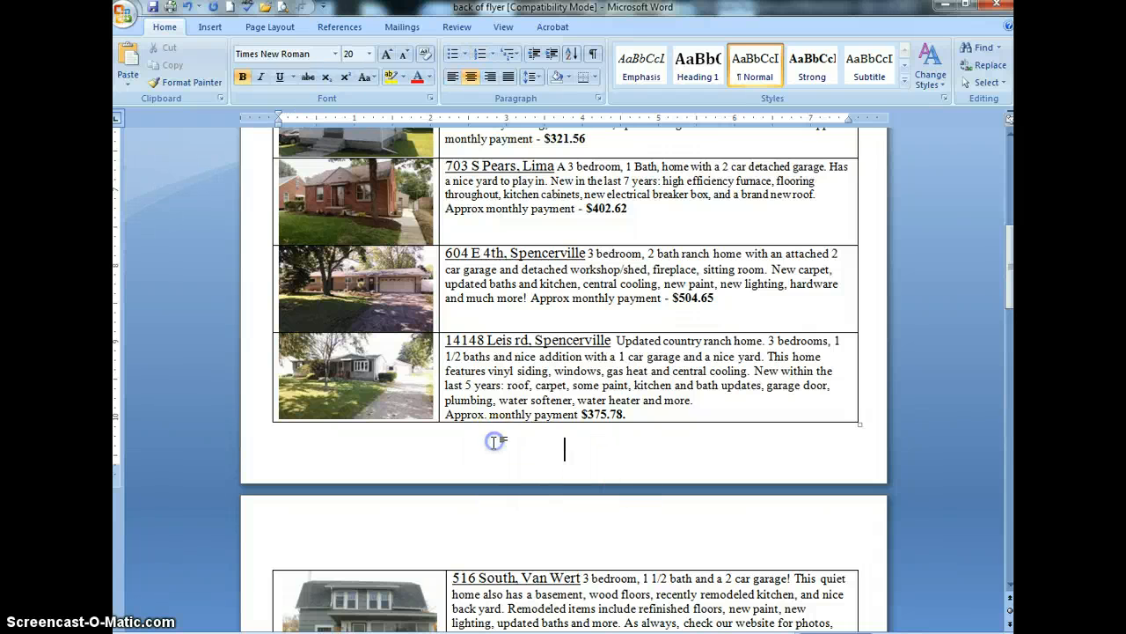
key("ctrl+Home")
scroll(494, 443, "up", 3)
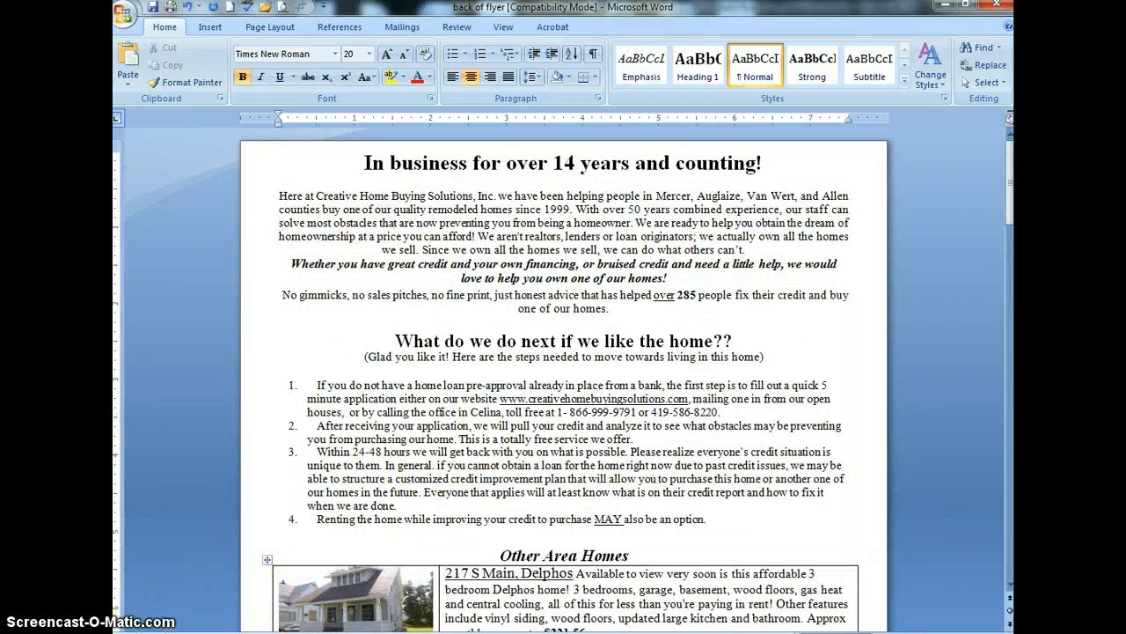